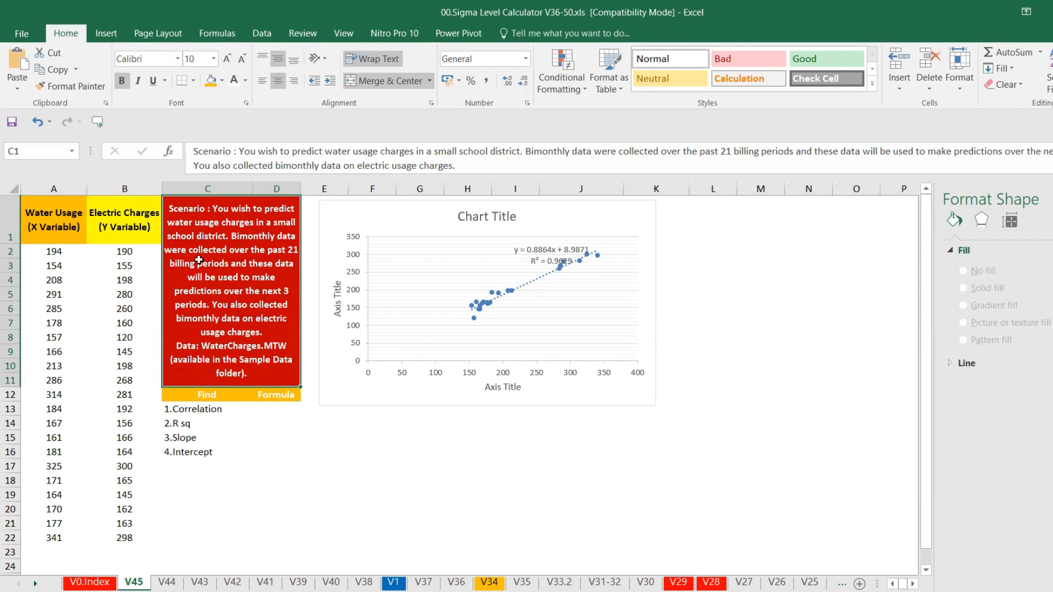
Delete the existing scatter chart next to the water usage and electric charges data
left_click(79, 225)
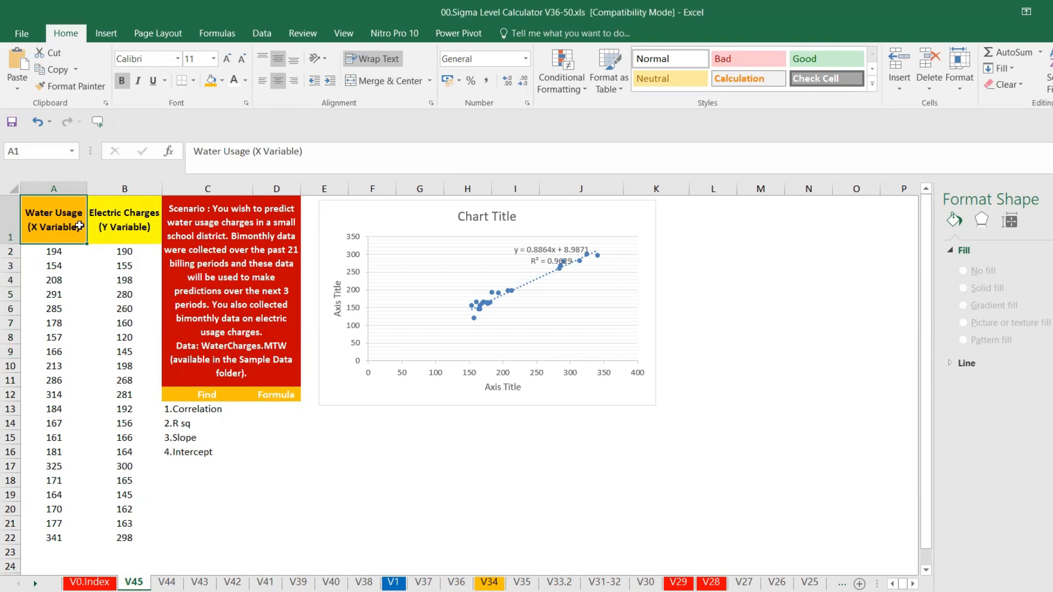
left_click(110, 222)
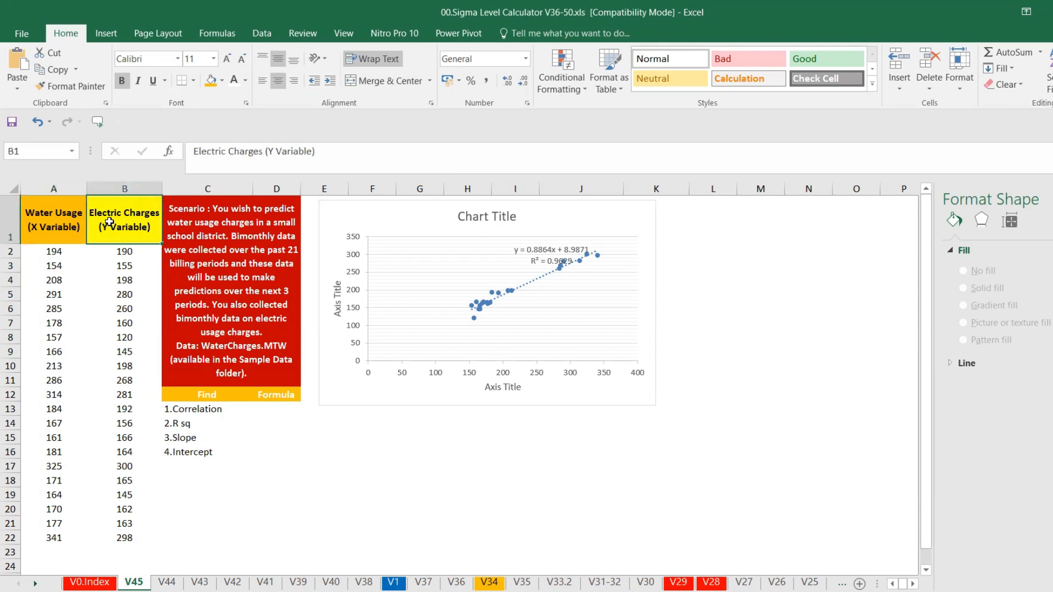
left_click(112, 250)
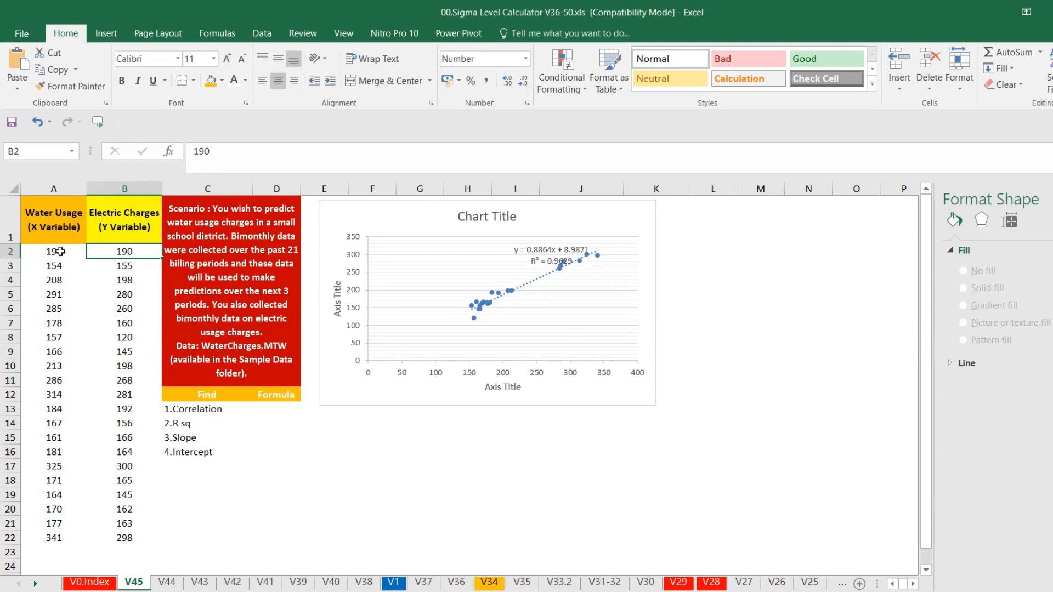
left_click(350, 225)
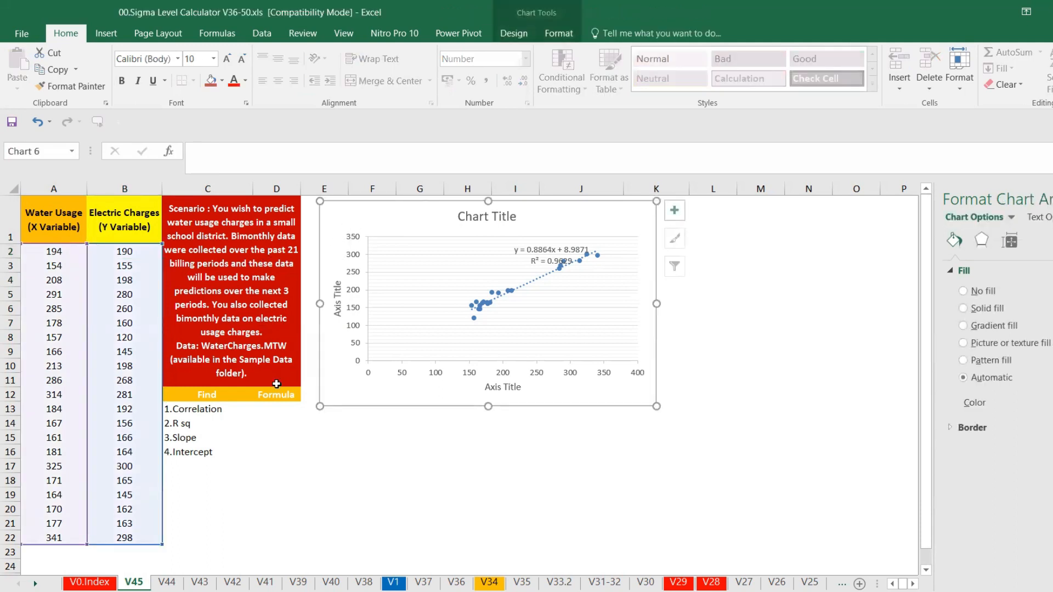
left_click_drag(260, 410, 264, 473)
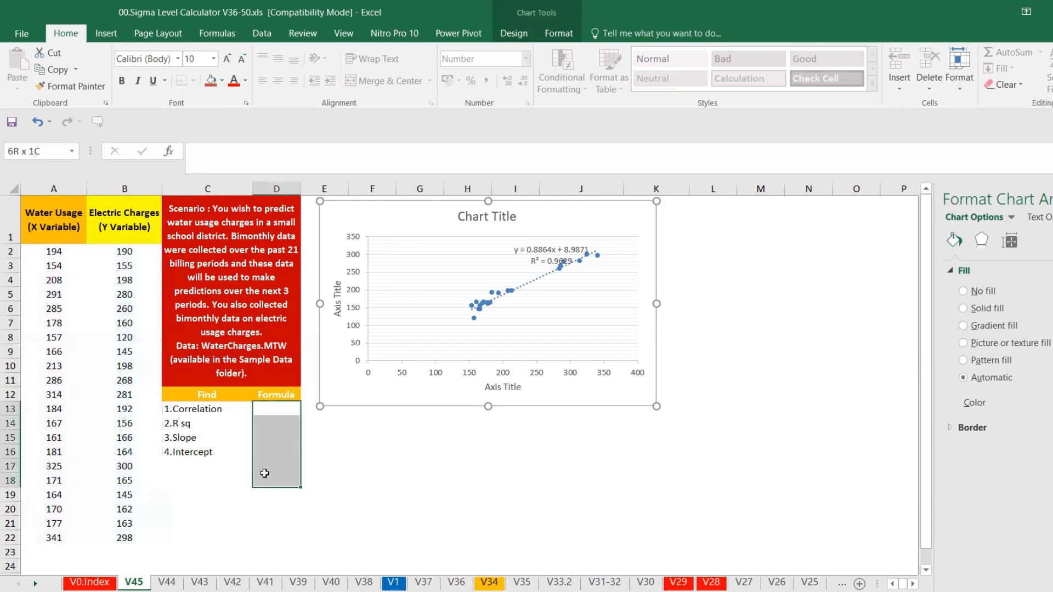
left_click(349, 411)
left_click(341, 396)
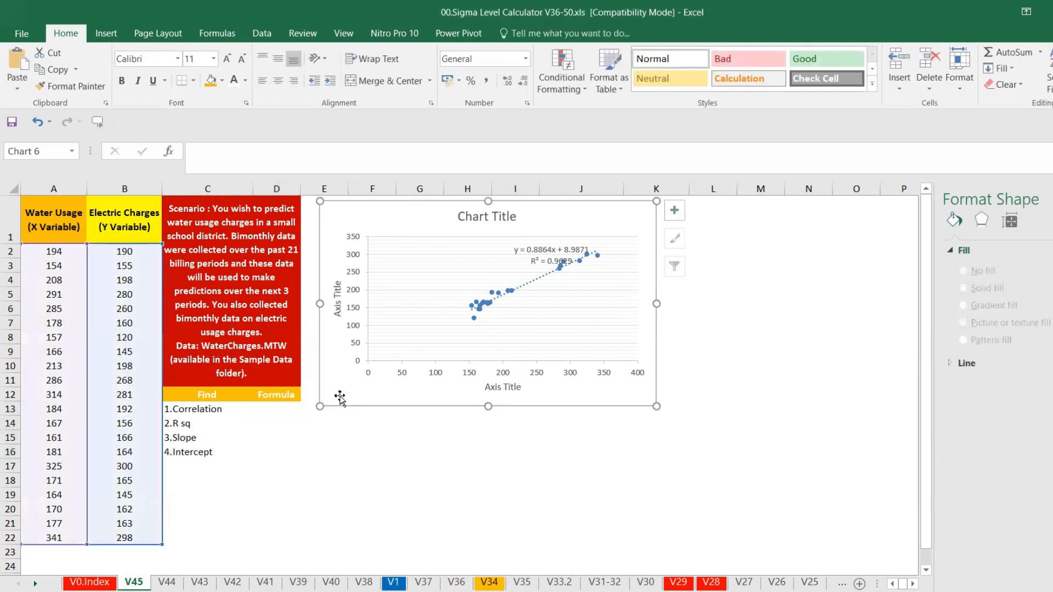
key("Delete")
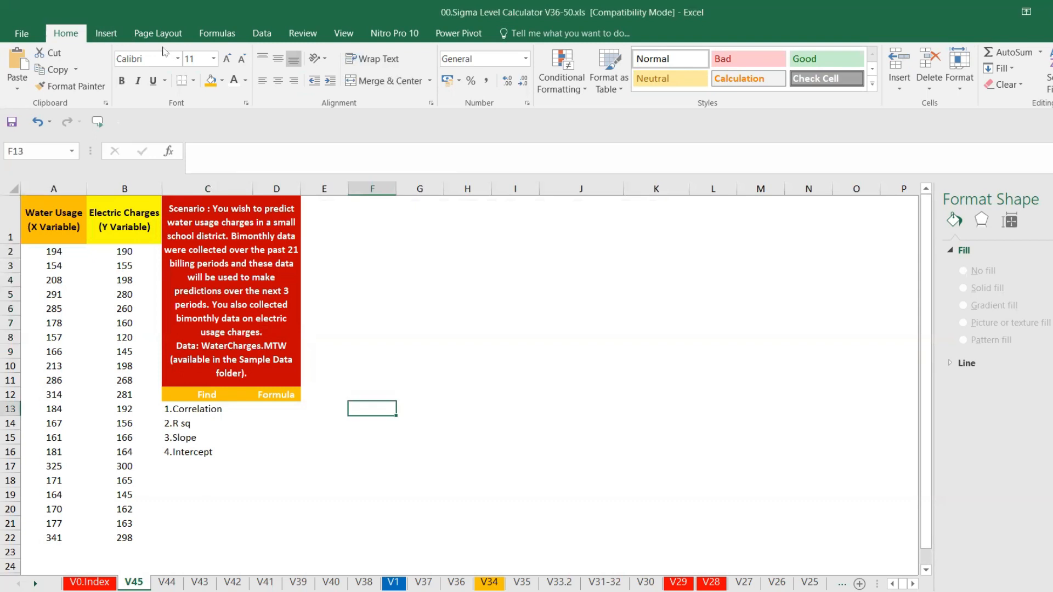
left_click(110, 36)
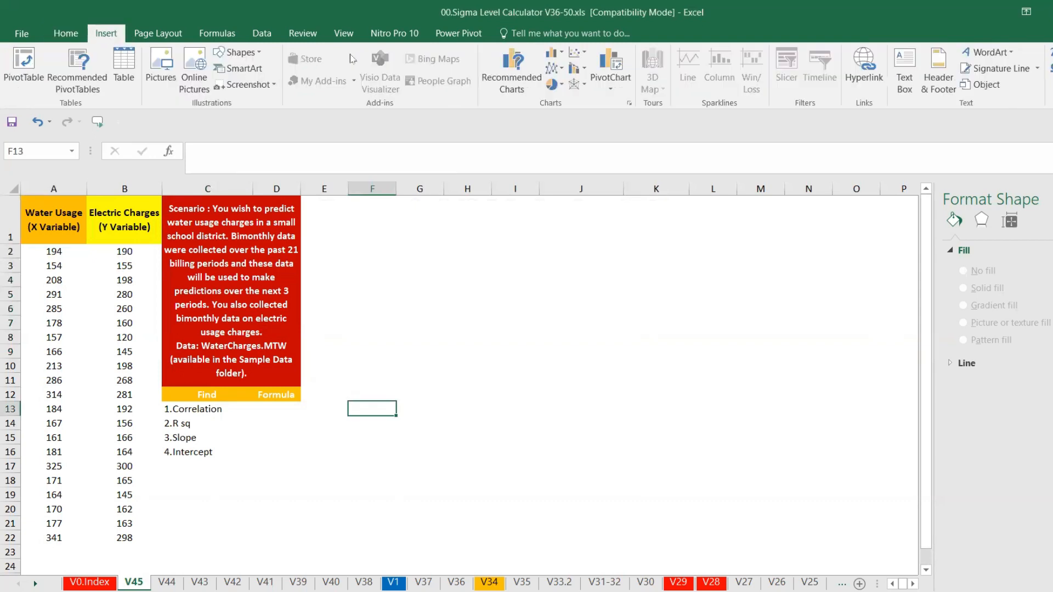
left_click(587, 52)
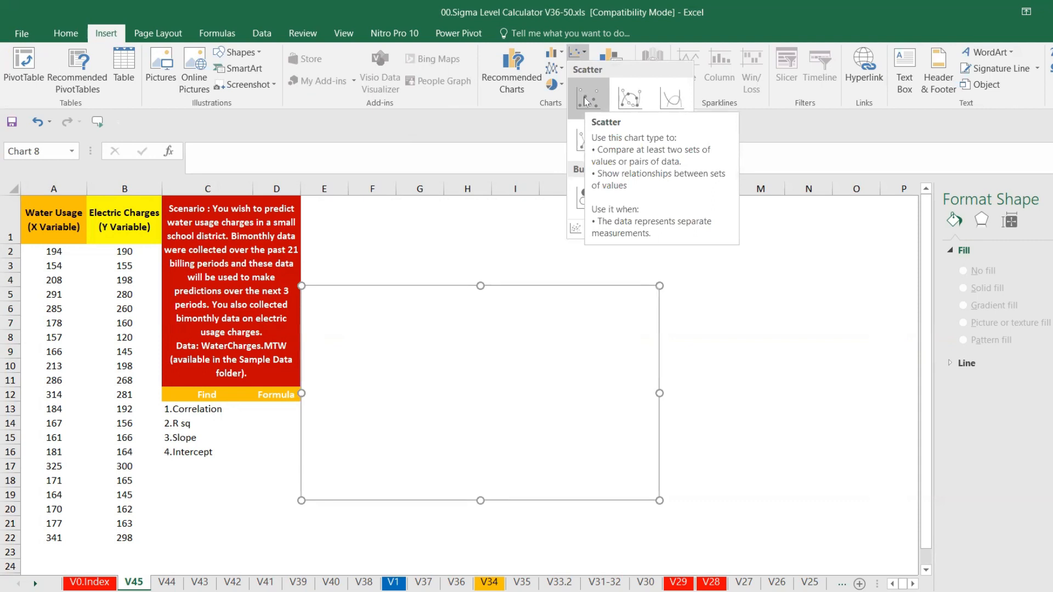
key("Escape")
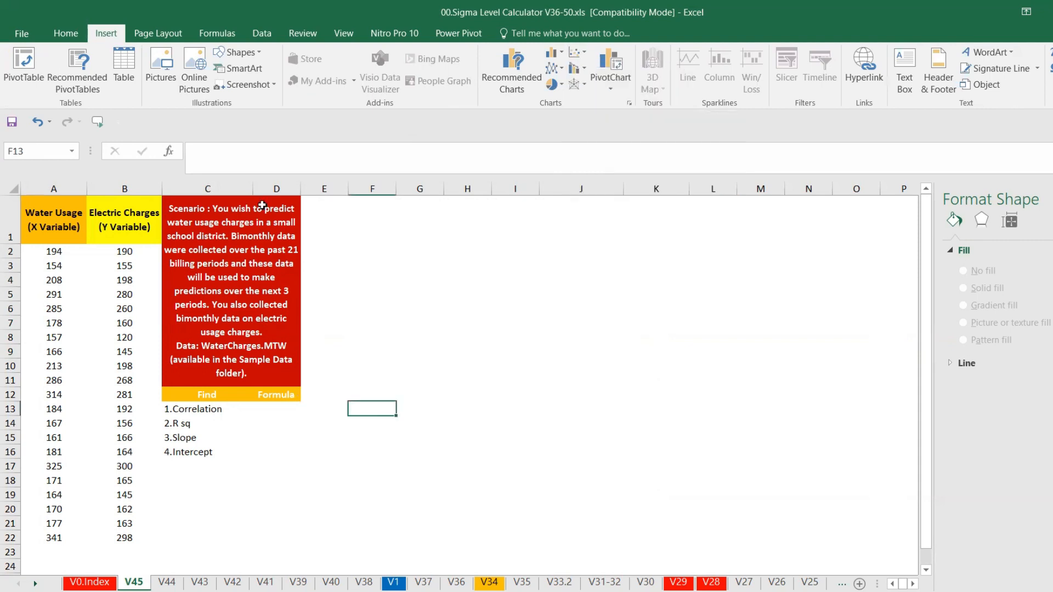
Select the data in A2:B22 and insert a plain scatter chart, placing it beside the scenario box
left_click_drag(54, 252, 117, 534)
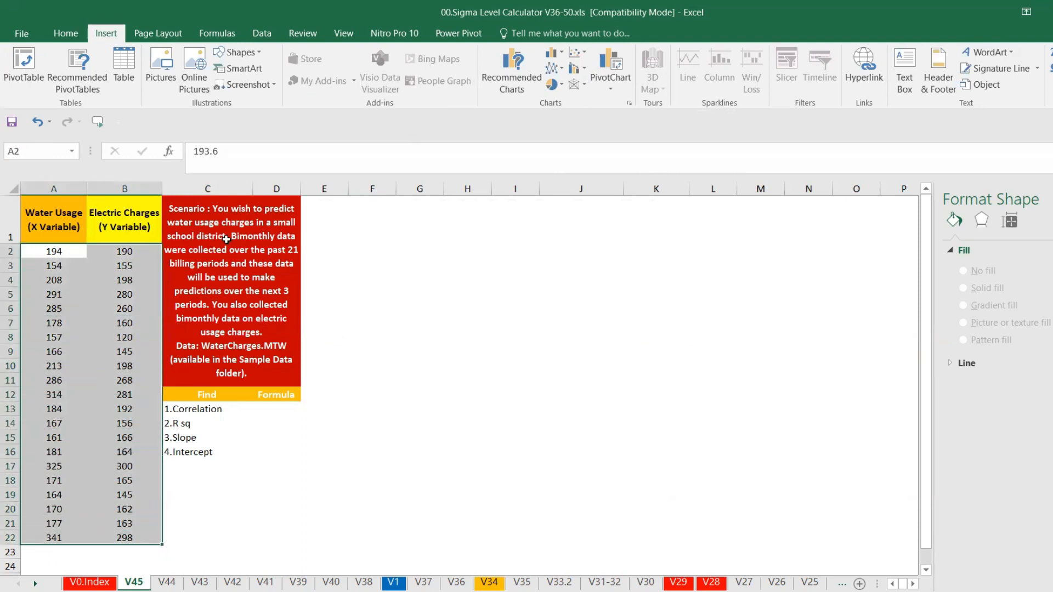
left_click(577, 52)
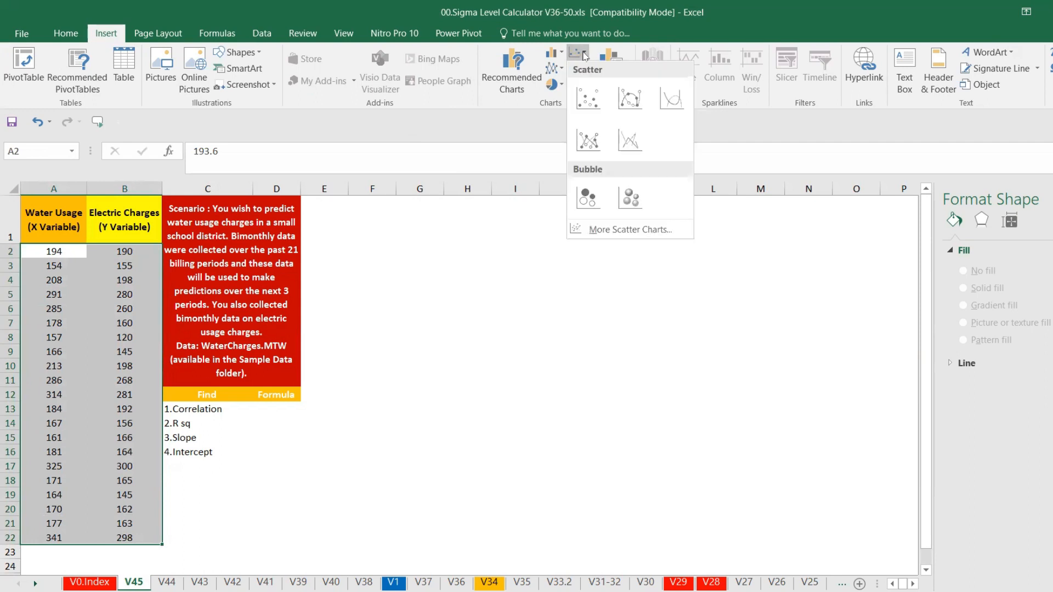
left_click(588, 106)
left_click_drag(596, 233, 556, 220)
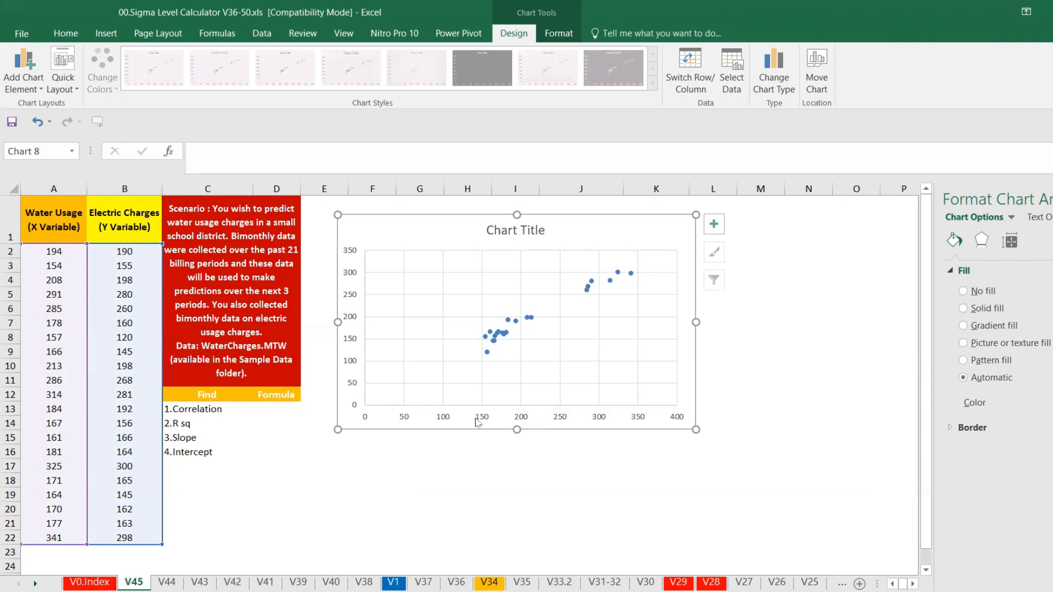
Add a primary horizontal axis title reading "Water Usage (Independent factor)"
left_click(33, 93)
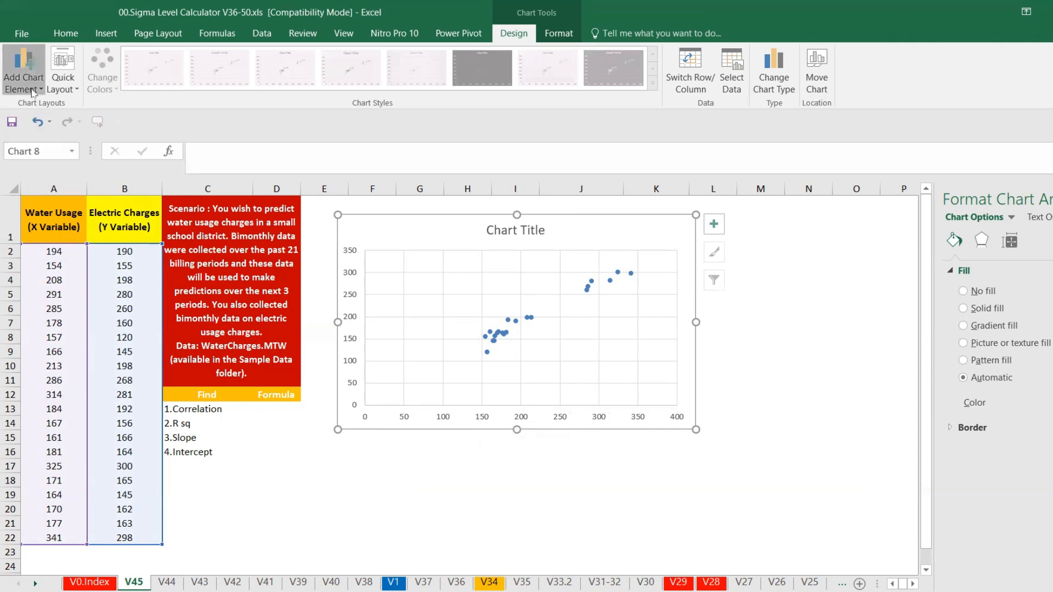
mouse_move(47, 123)
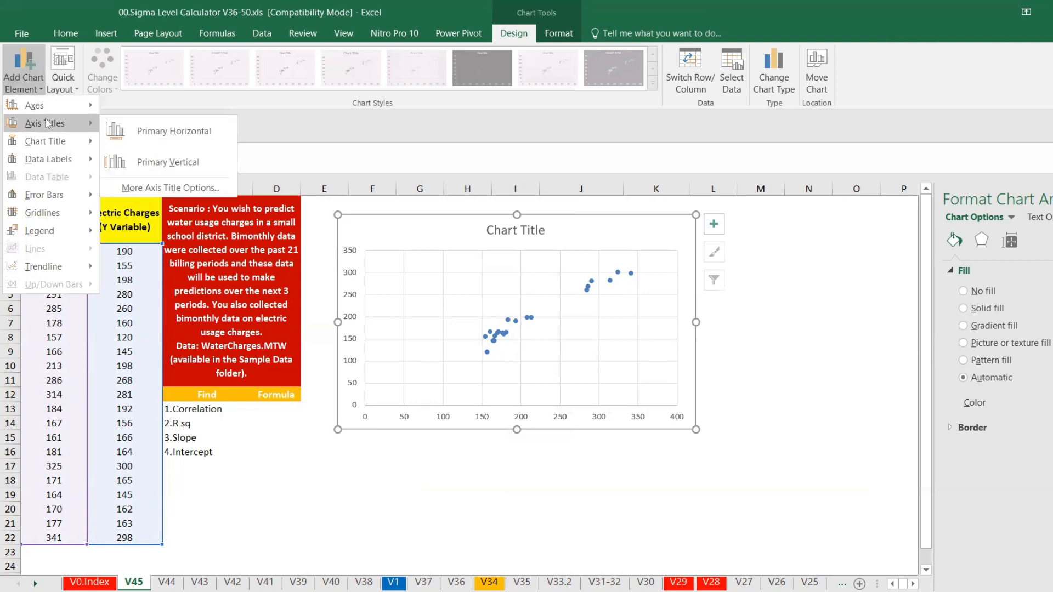
left_click(137, 135)
left_click(520, 409)
key("ctrl+a")
key("BackSpace")
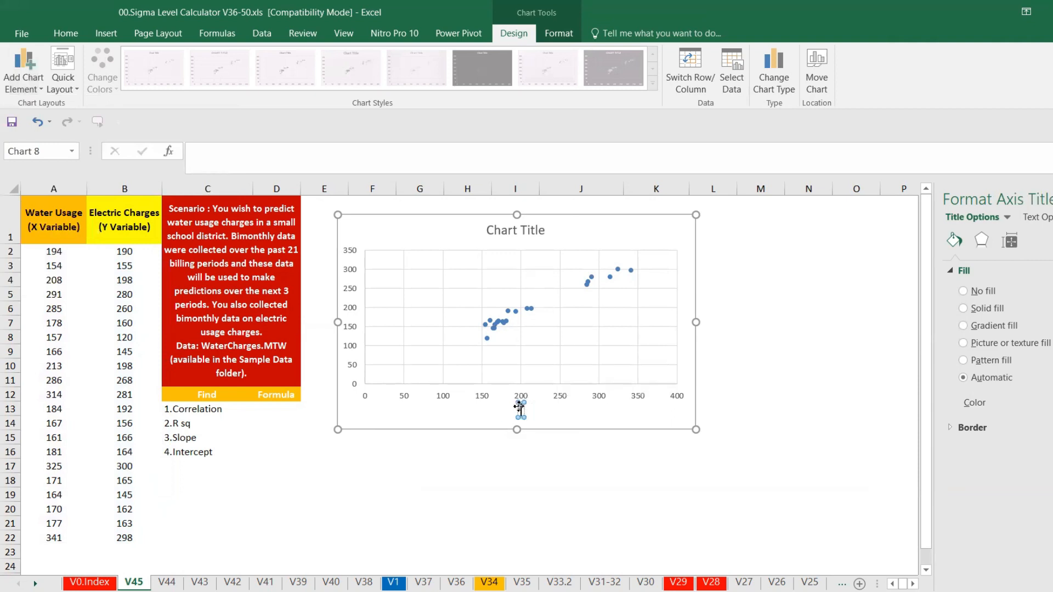
type("a")
type("ater ")
type("Usage")
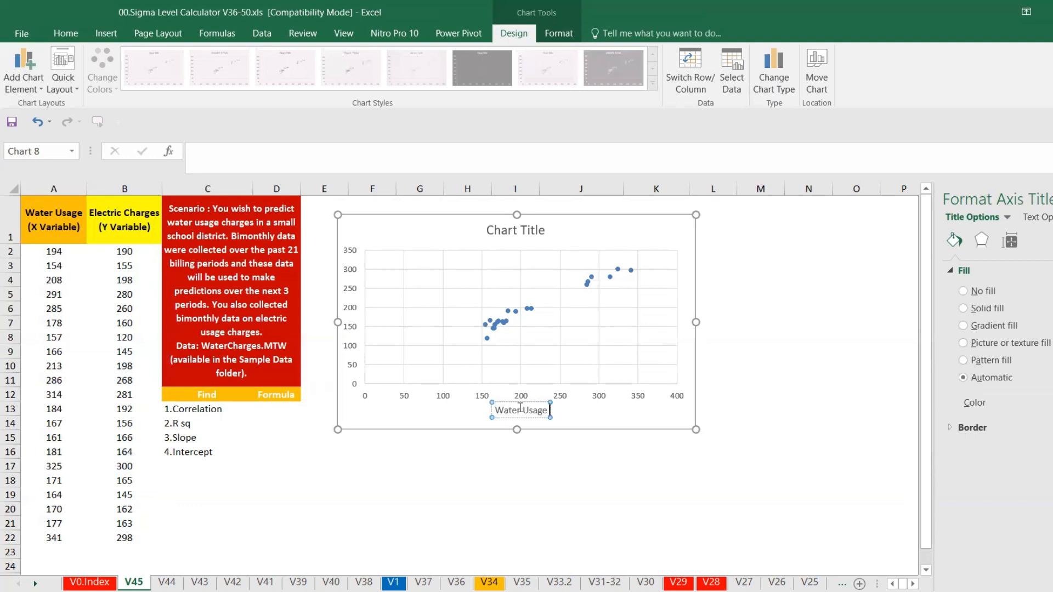
type(" (Indep")
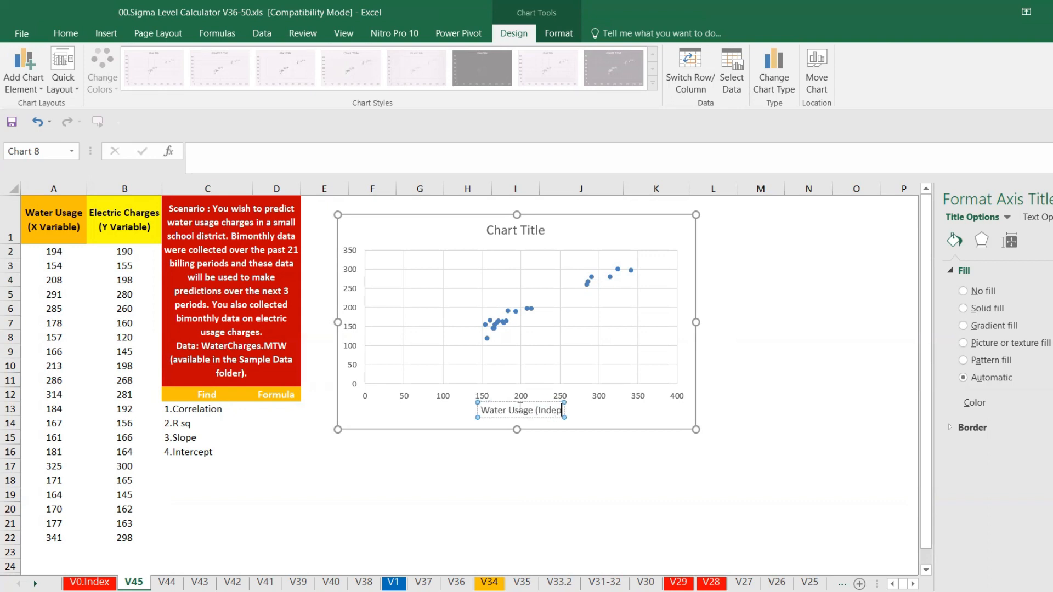
type("endent fac")
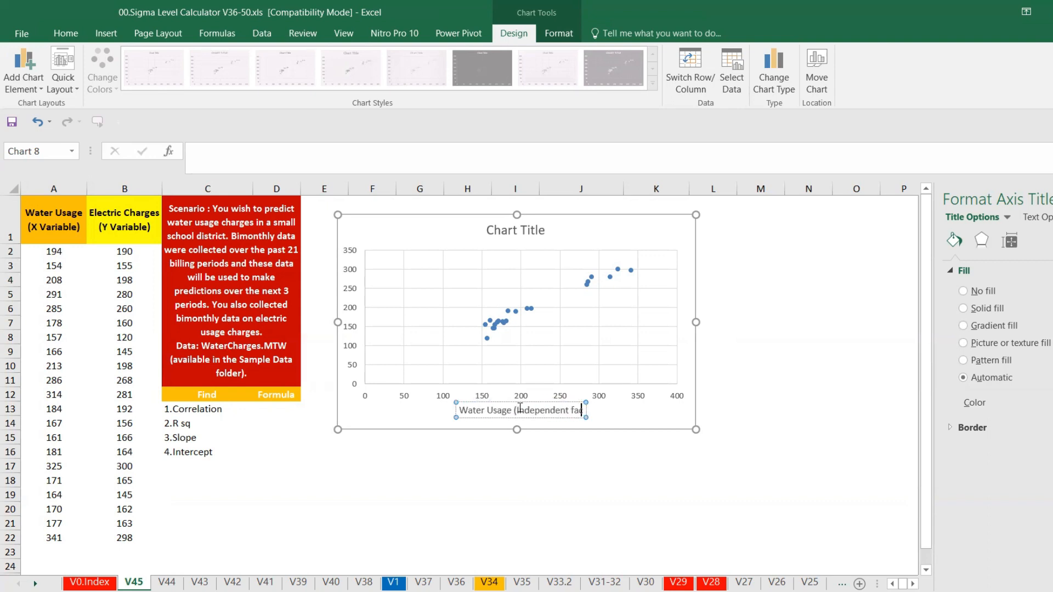
type("tor)")
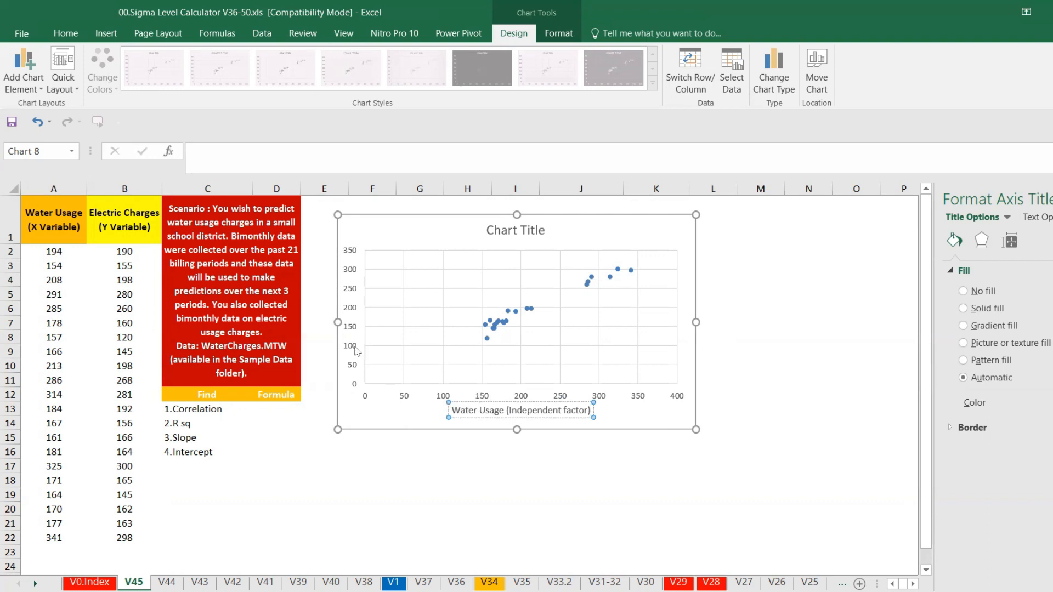
Add a primary vertical axis title reading "Electric Charge (Dependent Variable)"
left_click(30, 91)
mouse_move(40, 124)
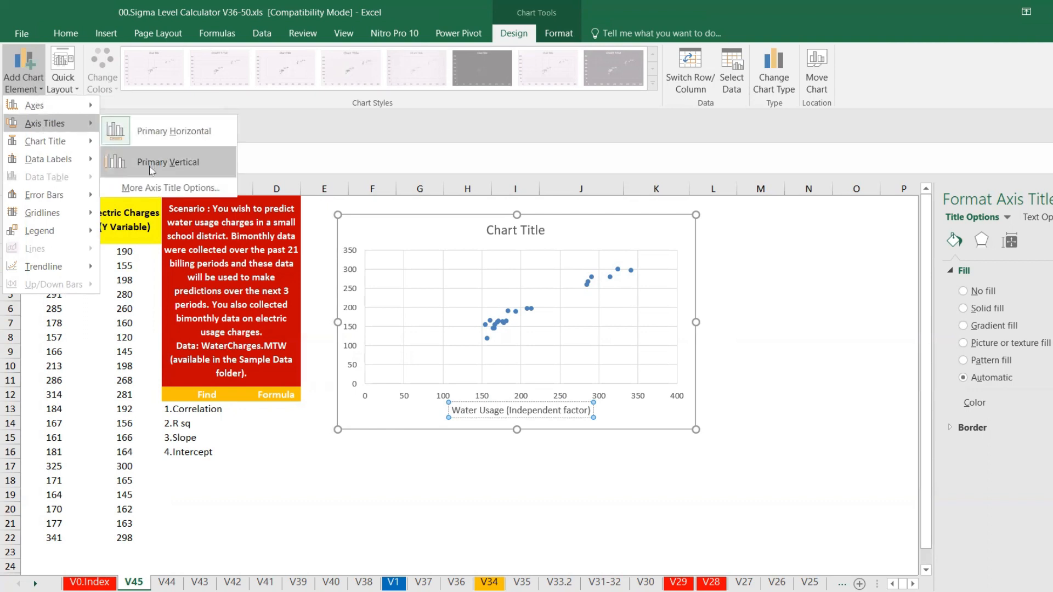
left_click(152, 169)
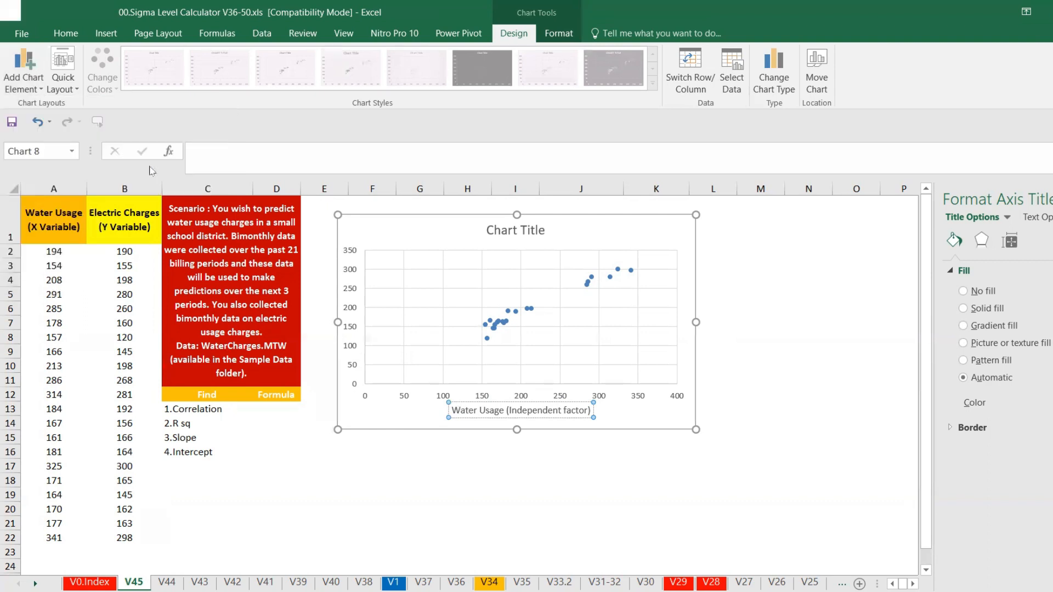
triple_click(355, 317)
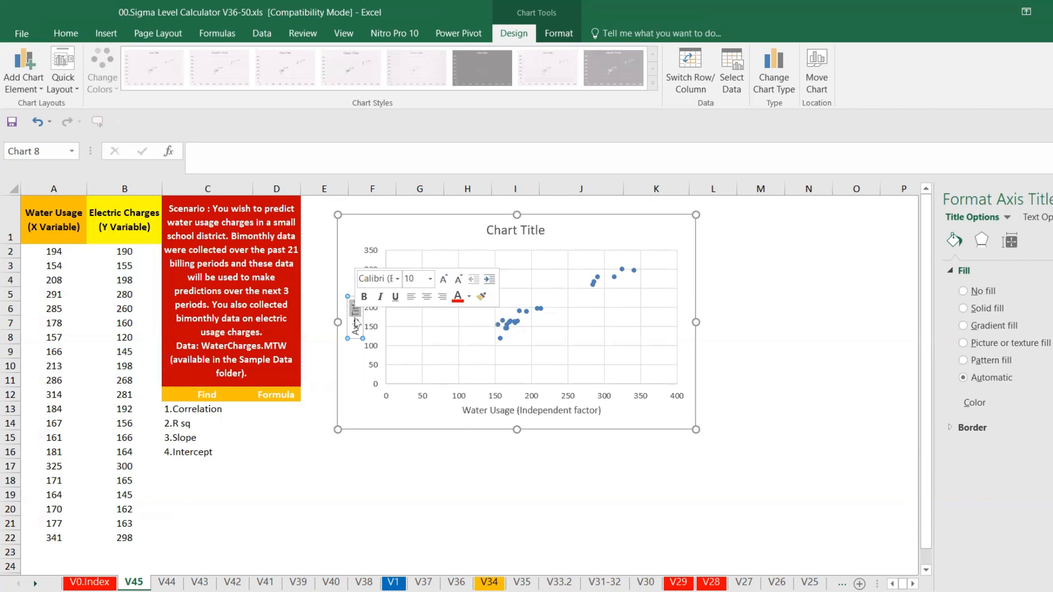
key("Delete")
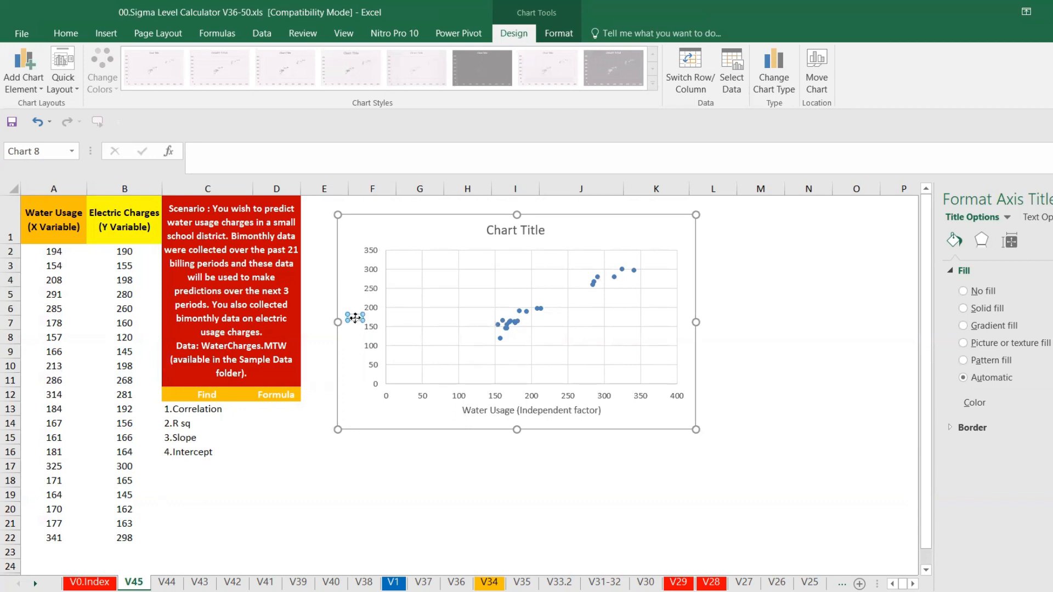
type("Electric Charge")
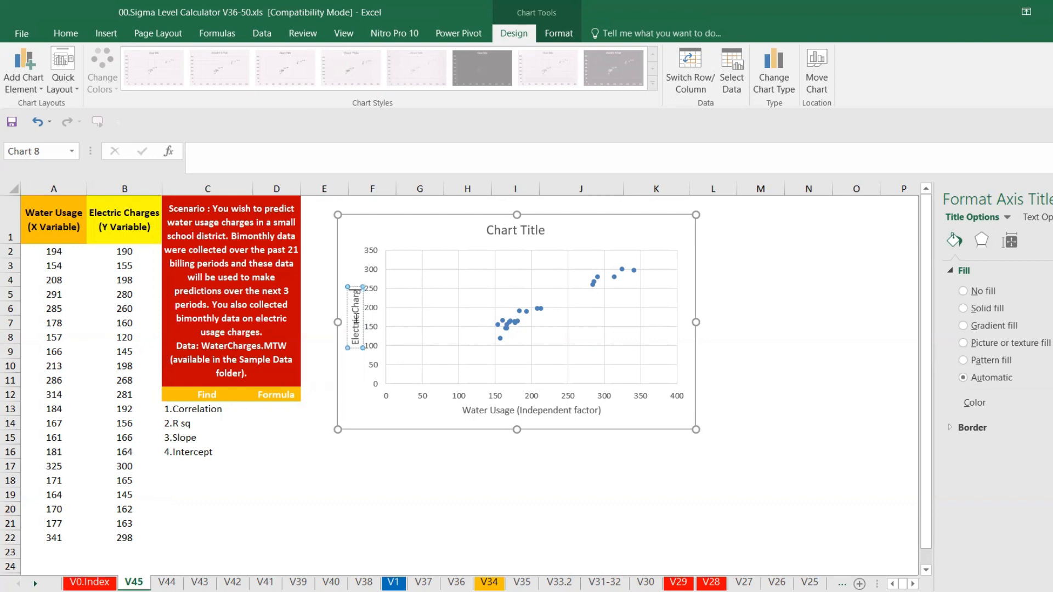
type(" (Dpen")
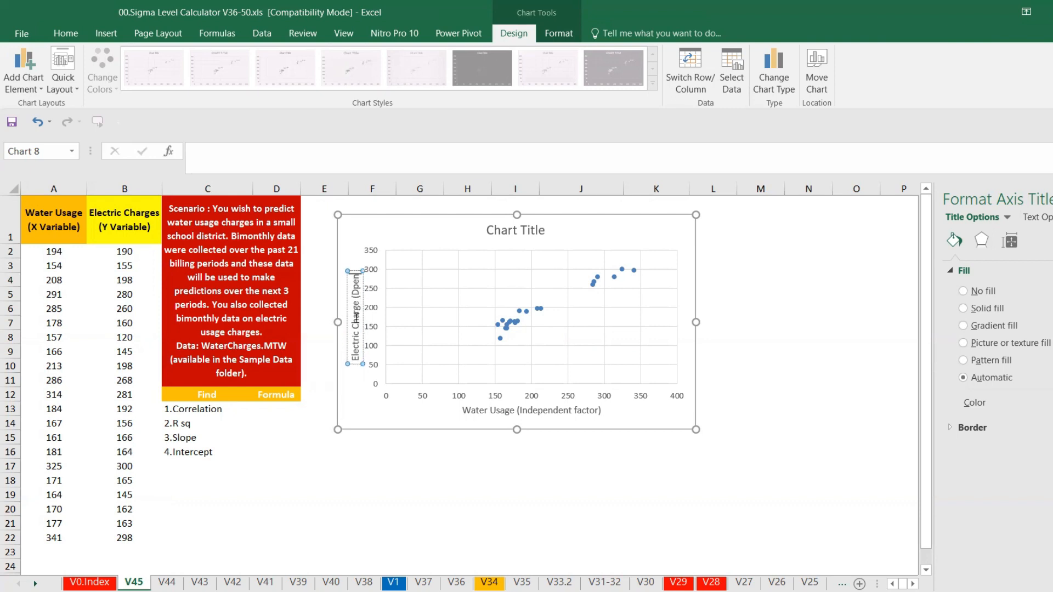
key("BackSpace")
key("BackSpace")
key("BackSpace")
type("epde")
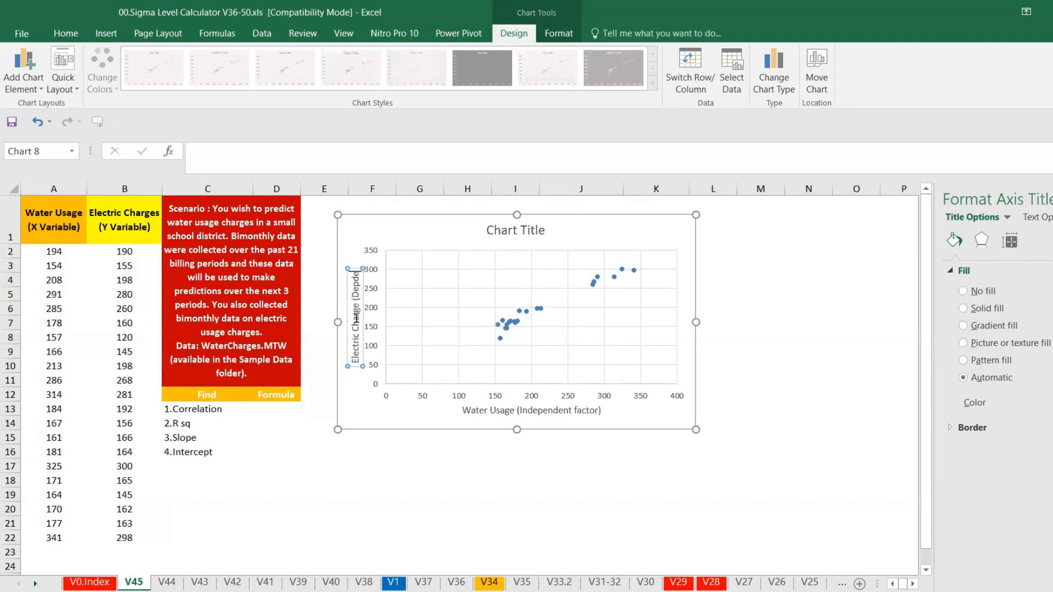
key("BackSpace")
key("BackSpace")
type("ende")
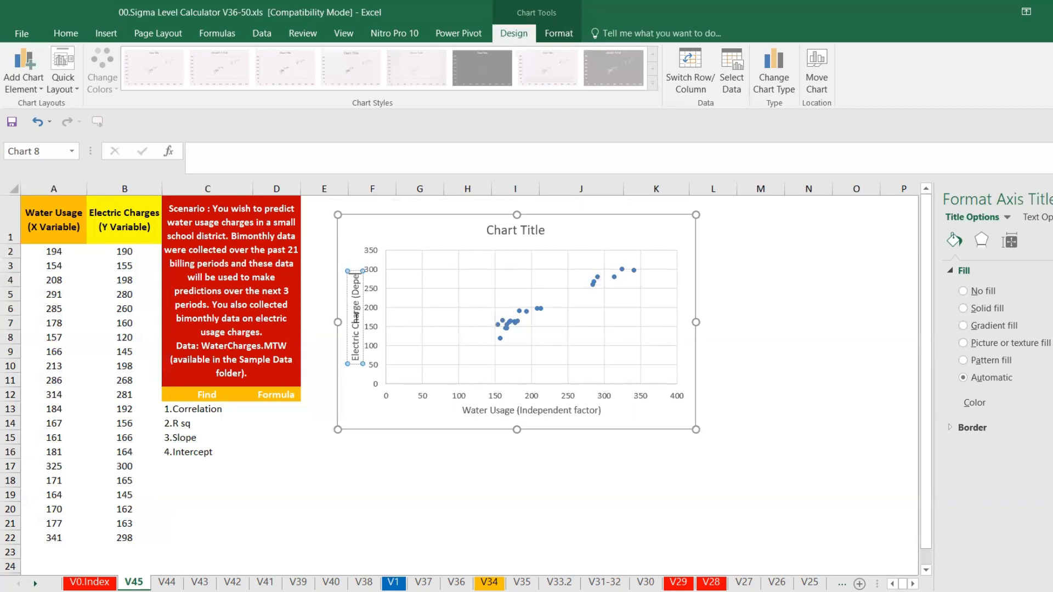
type("nt Variable)")
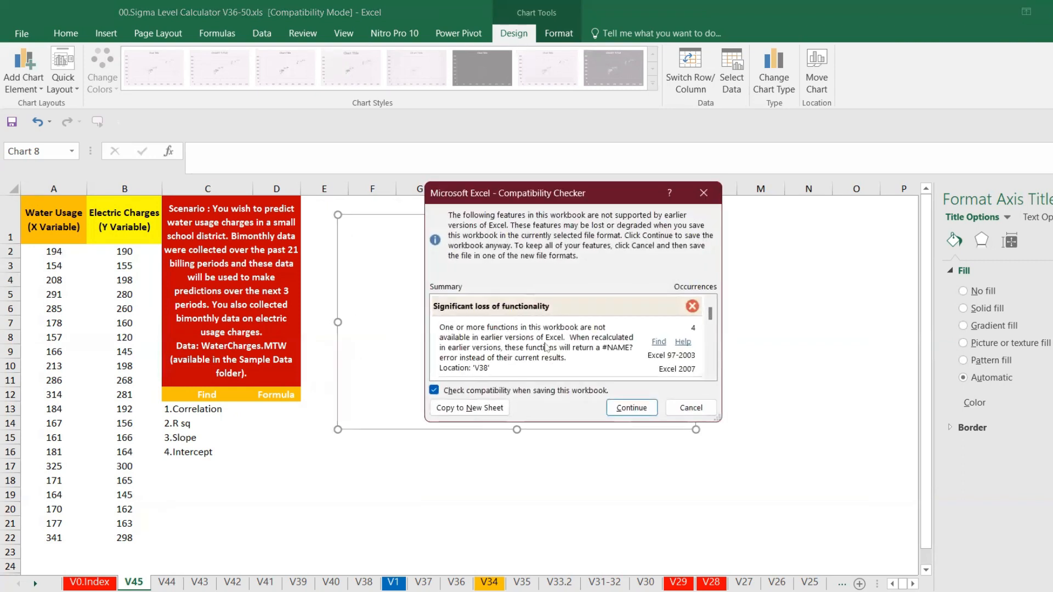
Save the workbook, continuing past the compatibility check
left_click(631, 406)
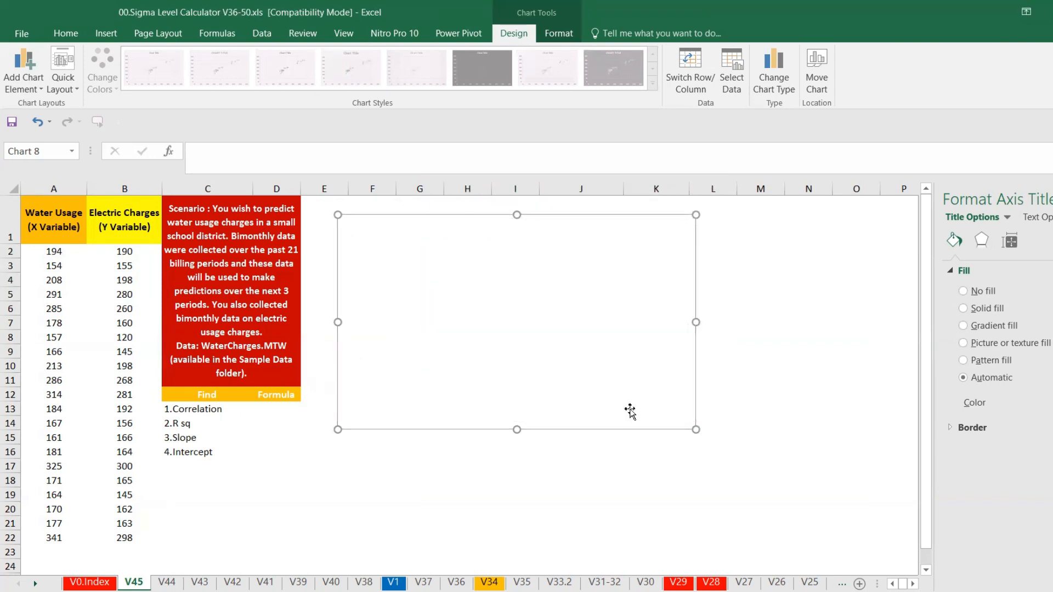
left_click(446, 455)
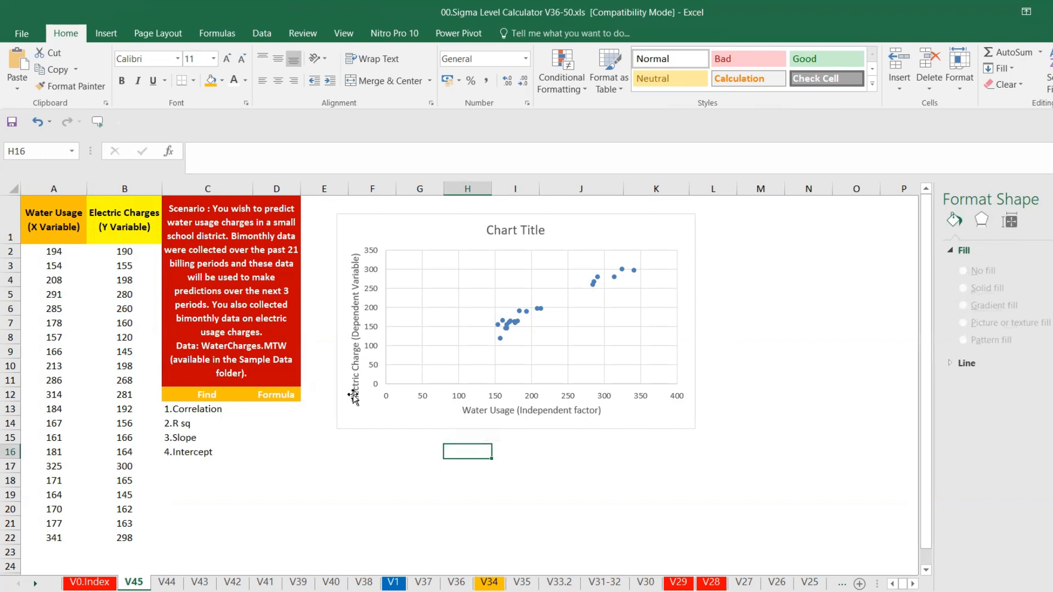
Increase the font size of the whole chart to 16
left_click(396, 403)
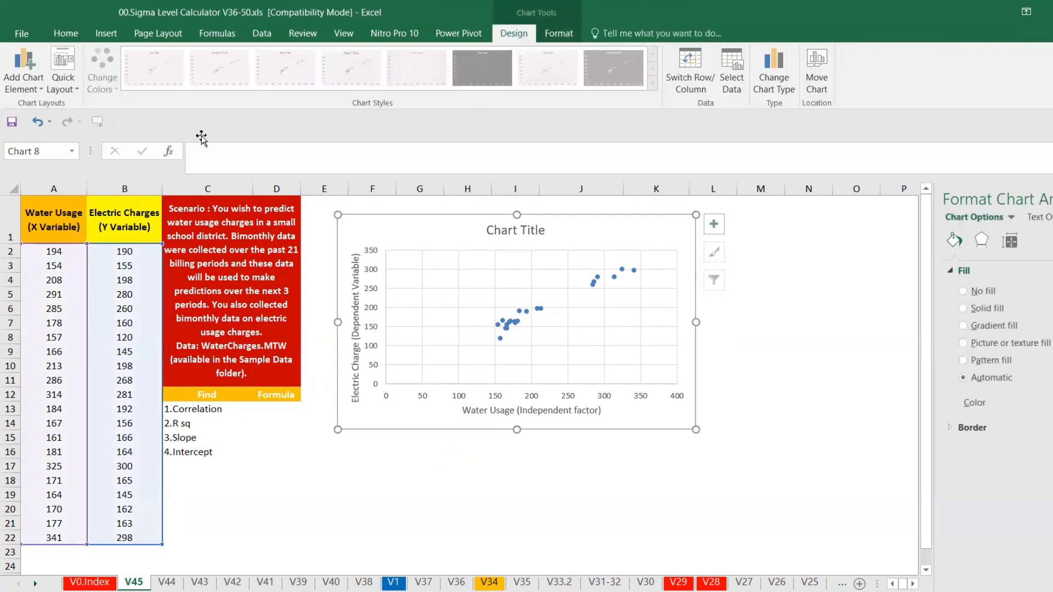
left_click(66, 33)
left_click(226, 59)
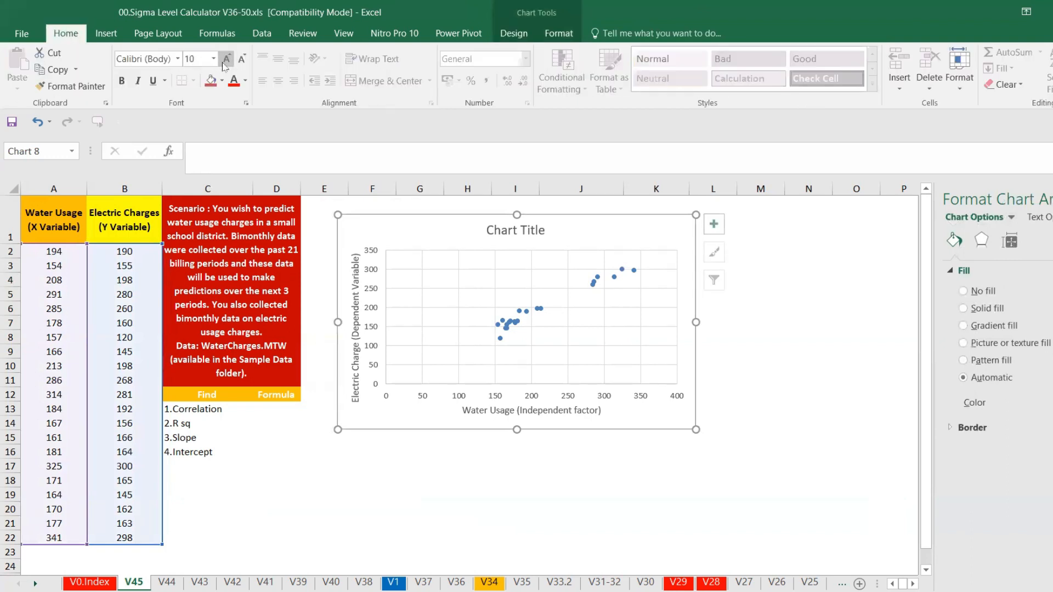
left_click(225, 61)
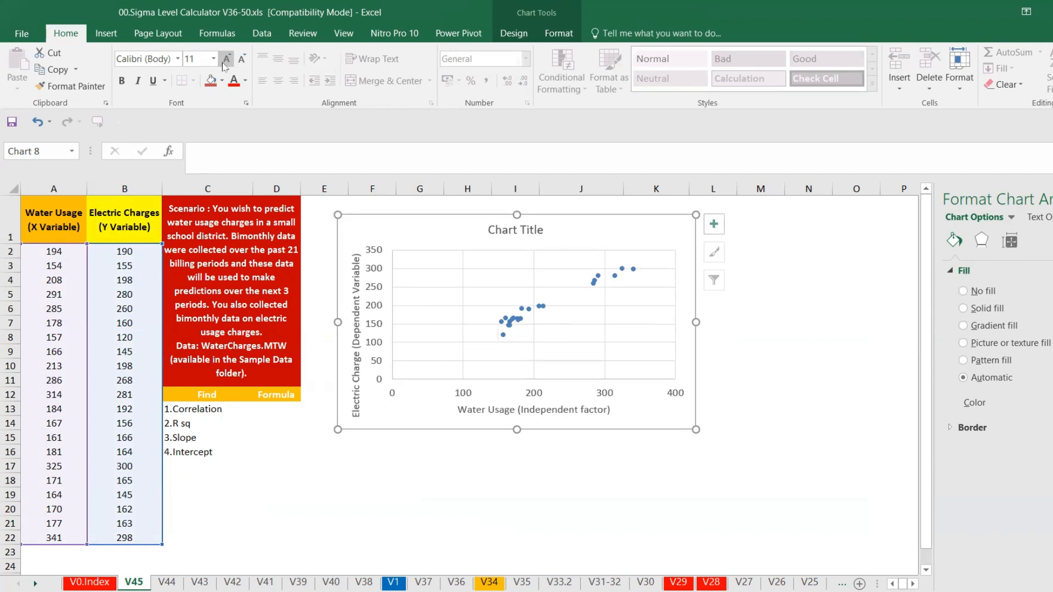
left_click(226, 59)
left_click(226, 59)
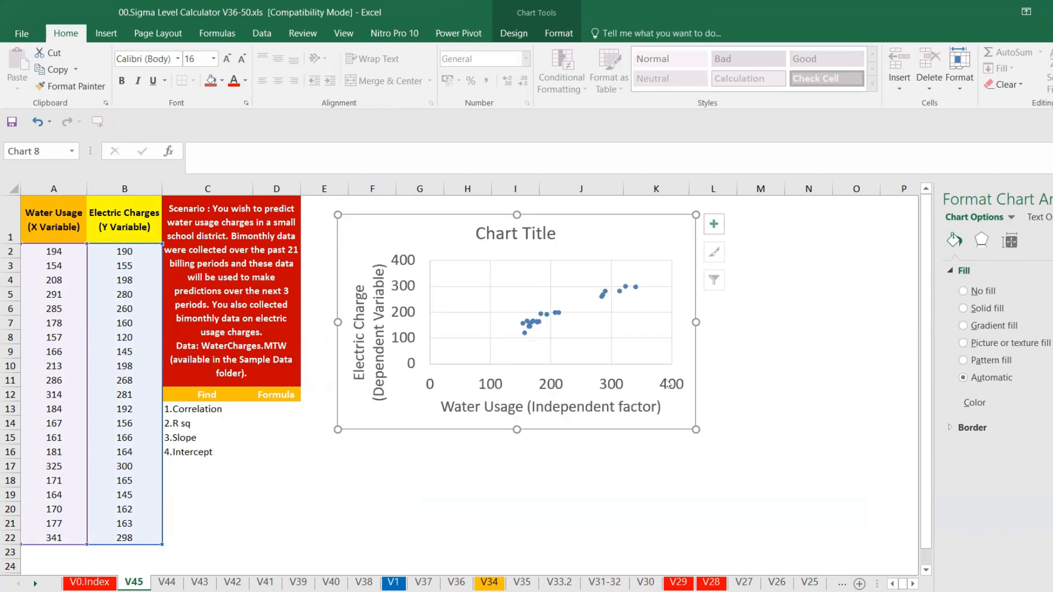
Enlarge the chart and reduce its font size to 14
left_click_drag(697, 430, 824, 466)
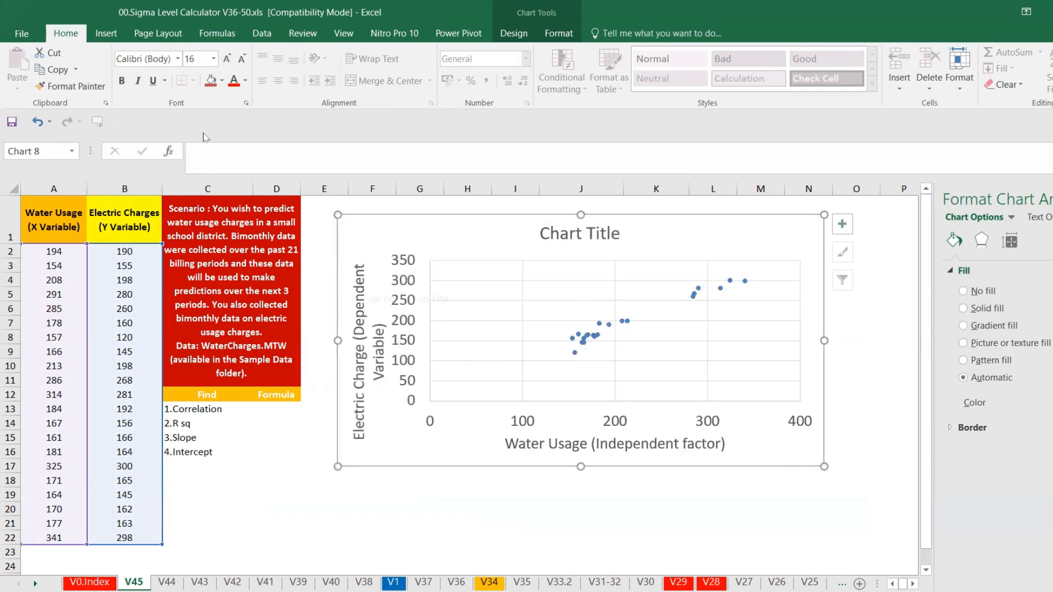
left_click(239, 62)
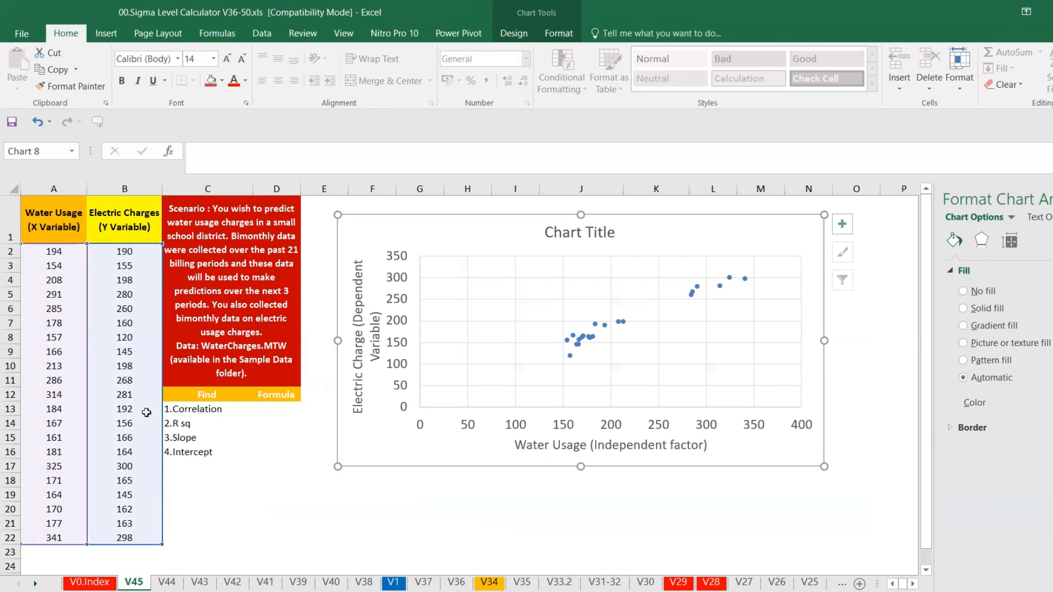
Check the minimum water usage with a temporary =MIN(A2:A22) formula in C18, then clear the cell
left_click(217, 483)
type("=min")
key("Tab")
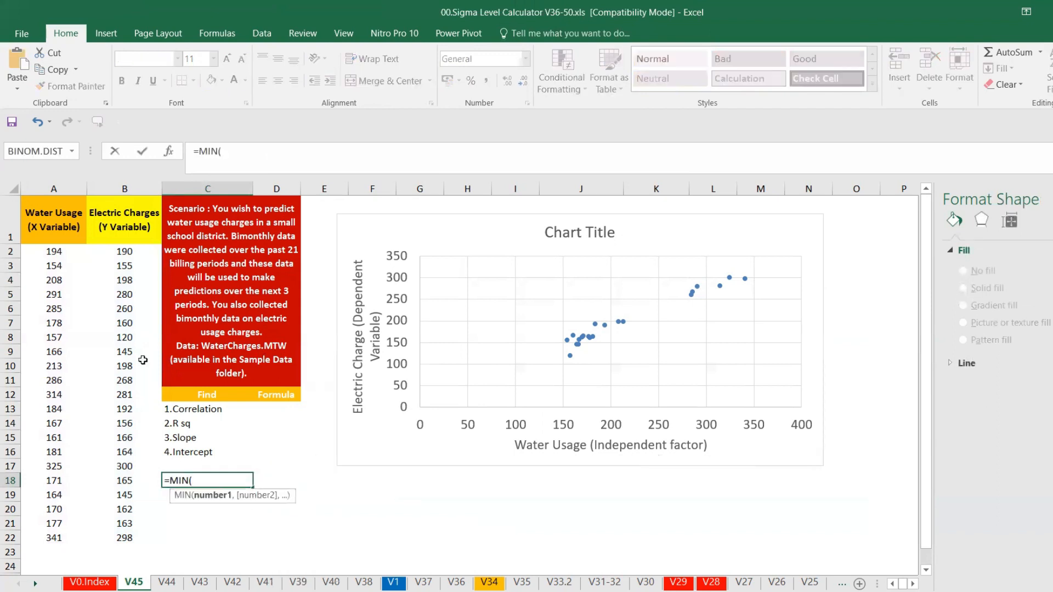
left_click_drag(60, 253, 66, 535)
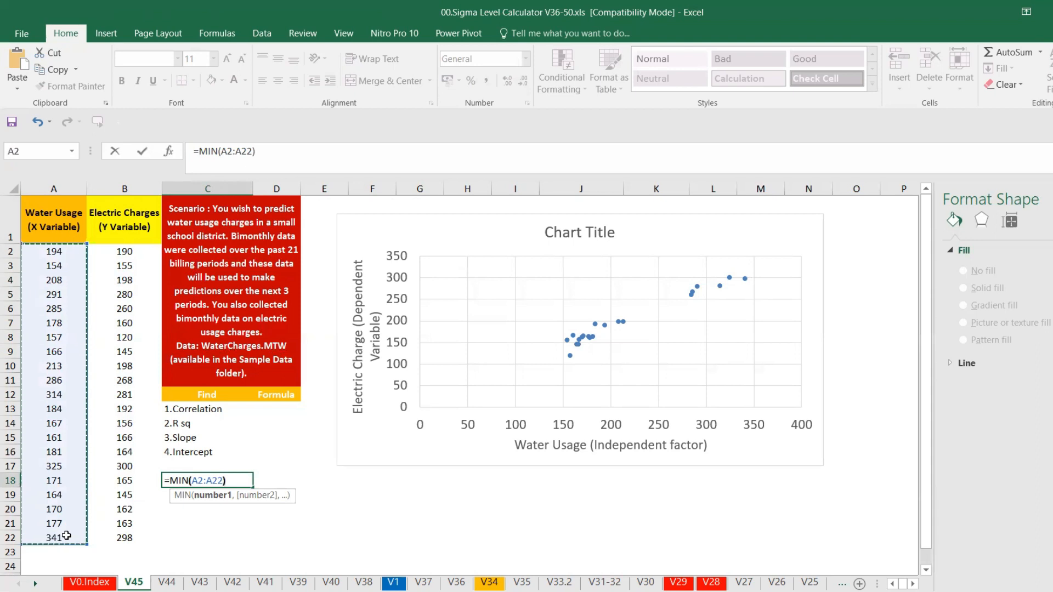
key("Return")
left_click(218, 484)
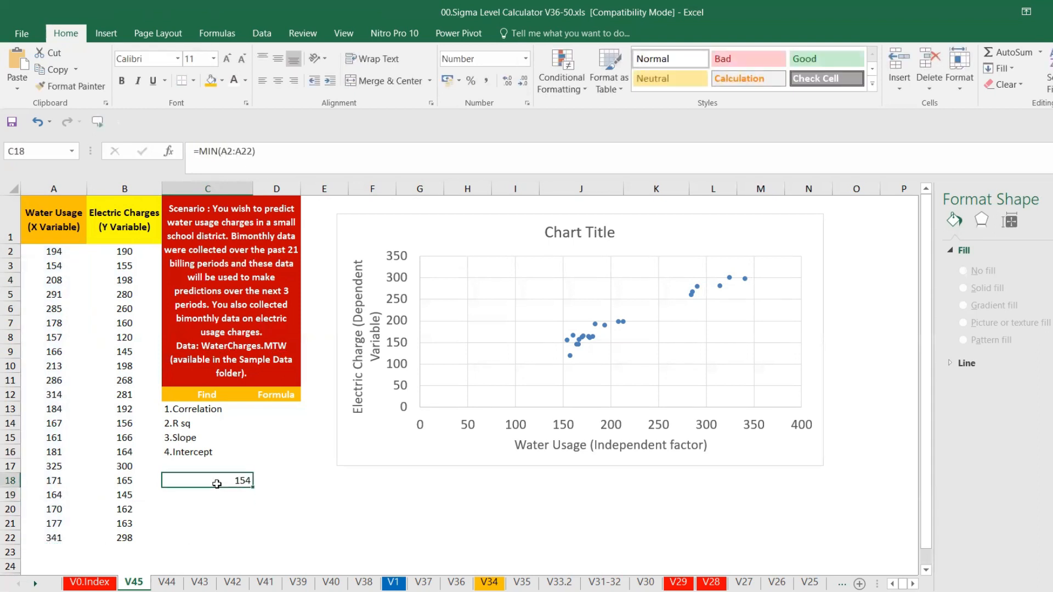
key("Delete")
Set the horizontal axis minimum bound to 150
left_click(516, 431)
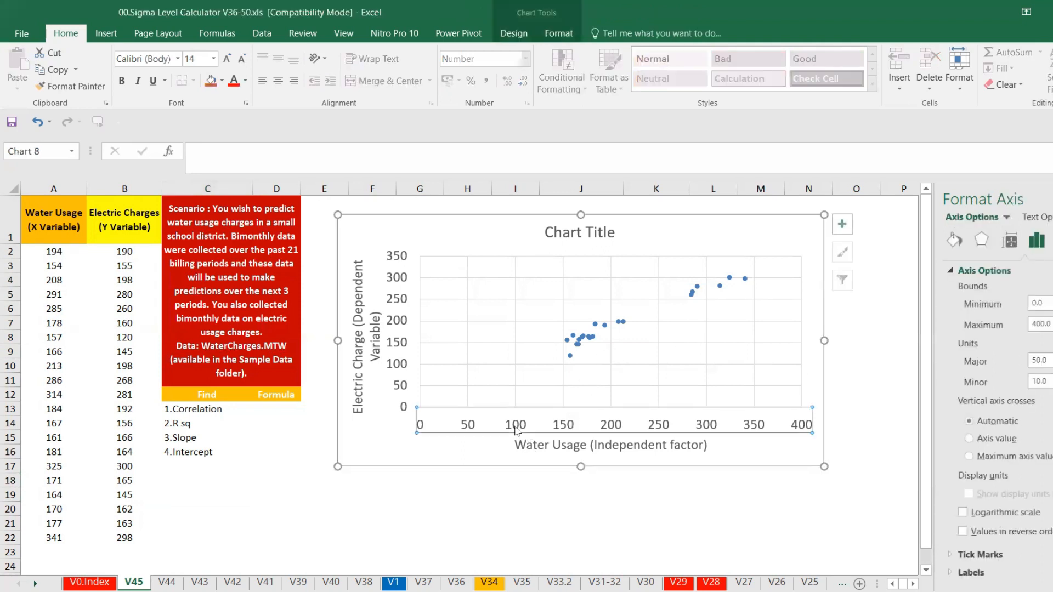
left_click(1050, 306)
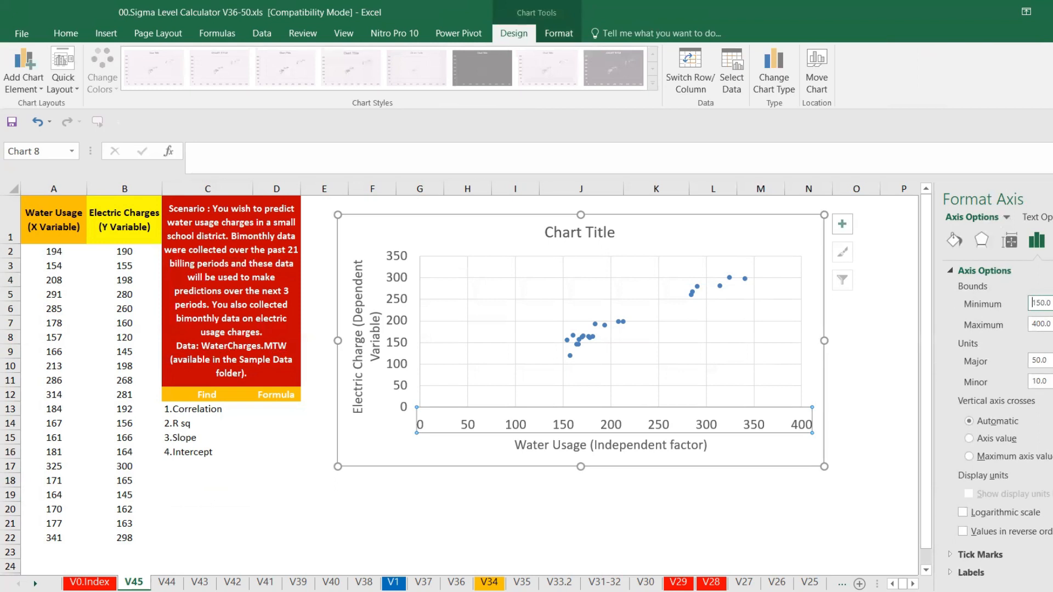
key("Return")
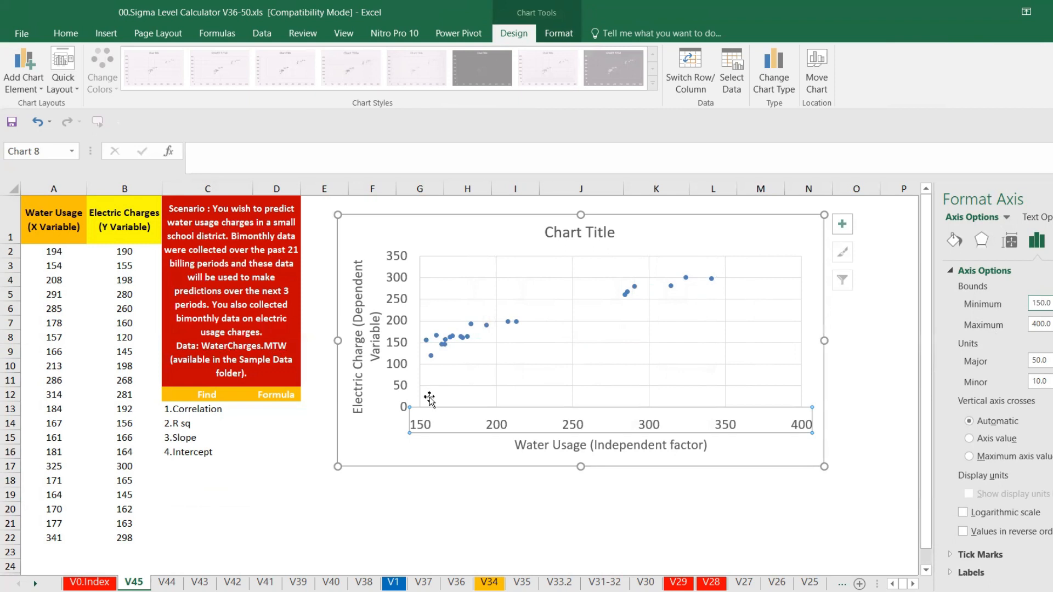
Check the minimum electric charge with a temporary =MIN(B2:B22) formula in C18, then clear the cell
left_click(221, 477)
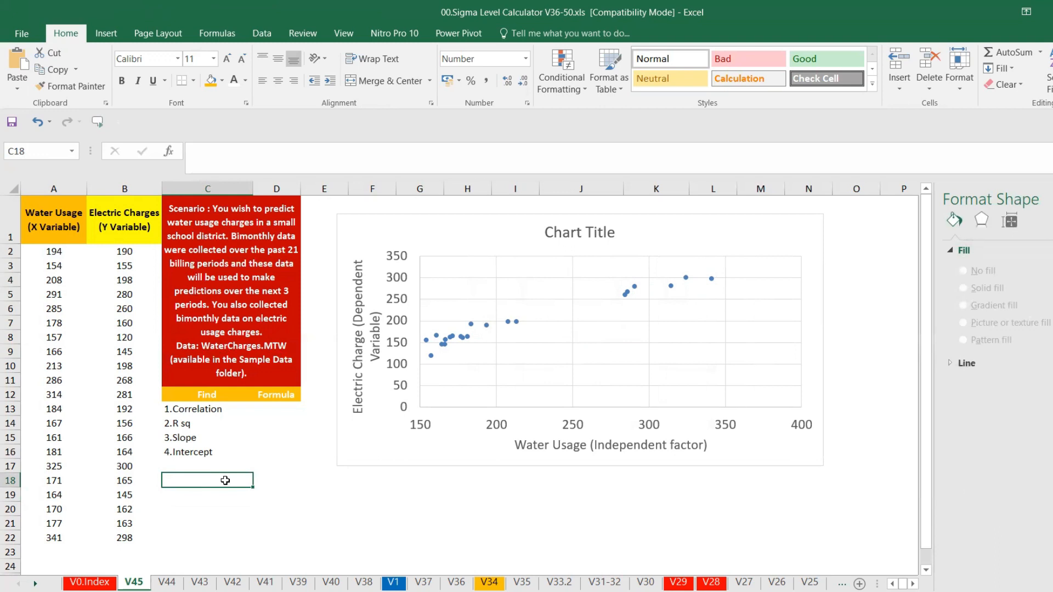
type("=min(")
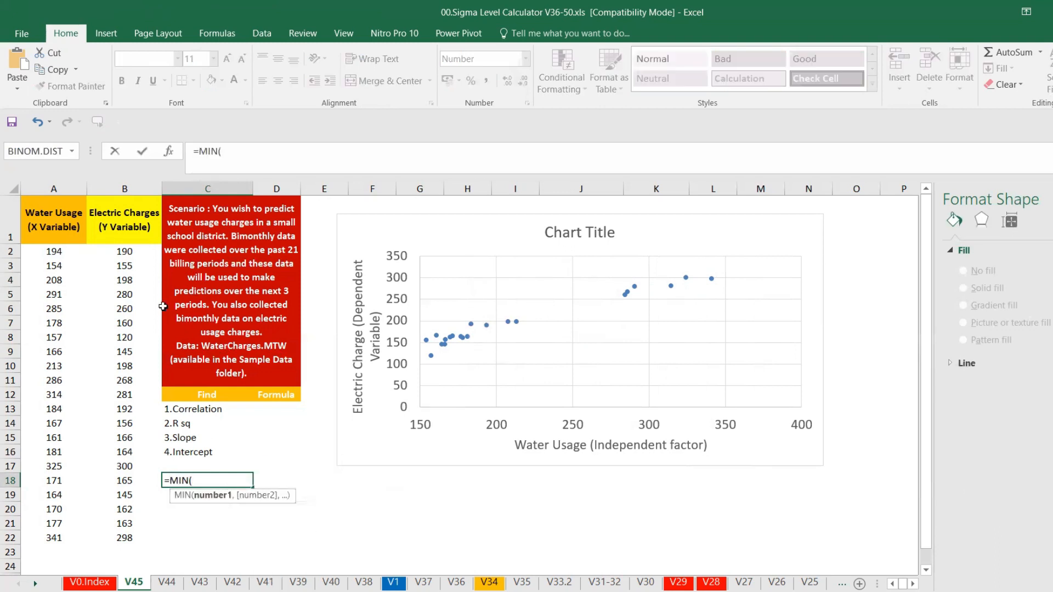
left_click_drag(129, 257, 136, 533)
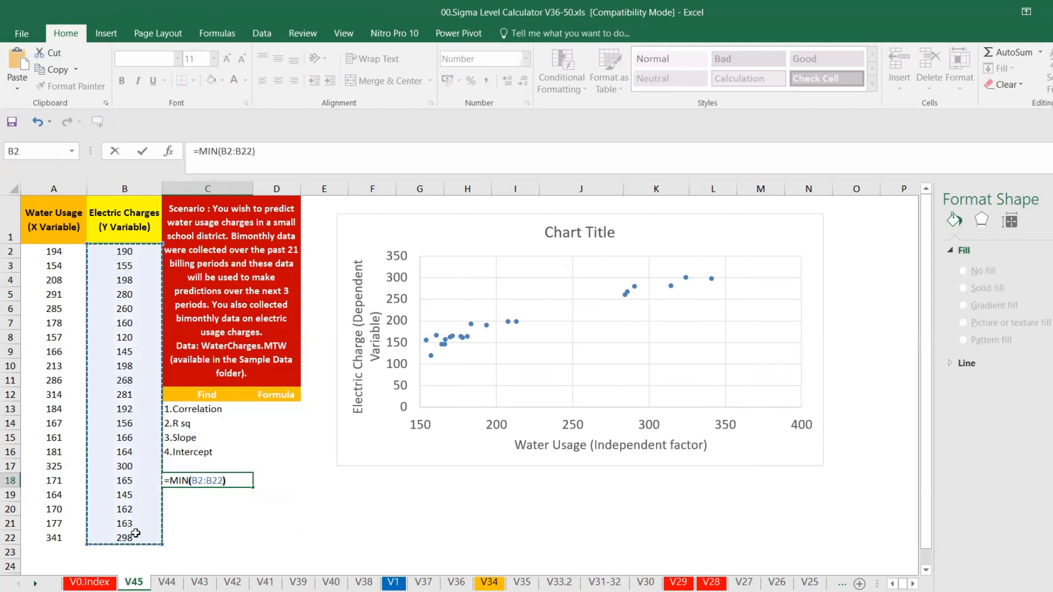
key("Return")
left_click(230, 481)
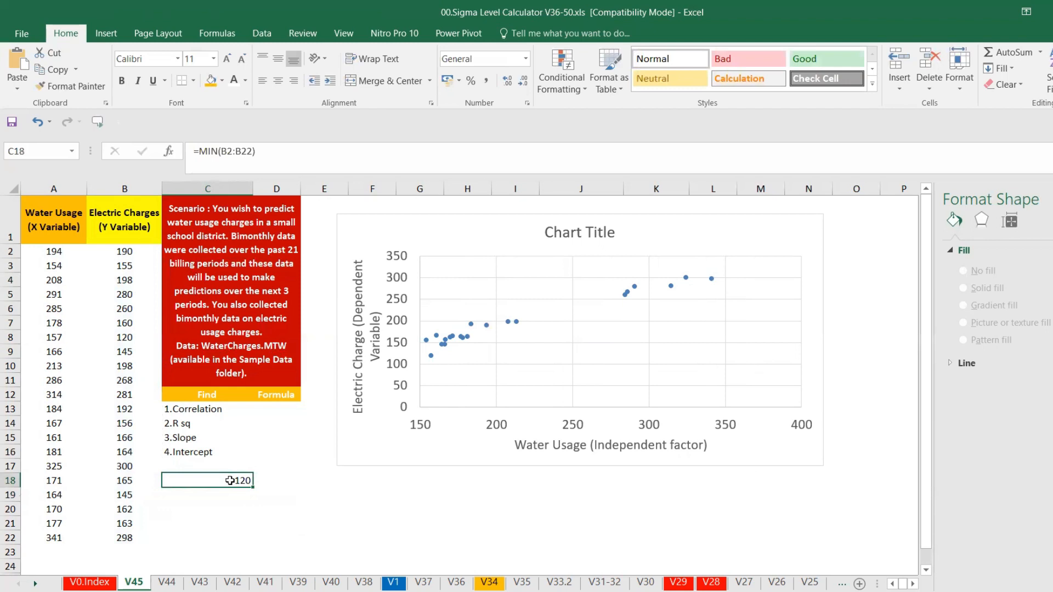
mouse_move(230, 480)
left_mouse_down()
mouse_move(360, 428)
mouse_move(243, 483)
left_mouse_up()
key("Delete")
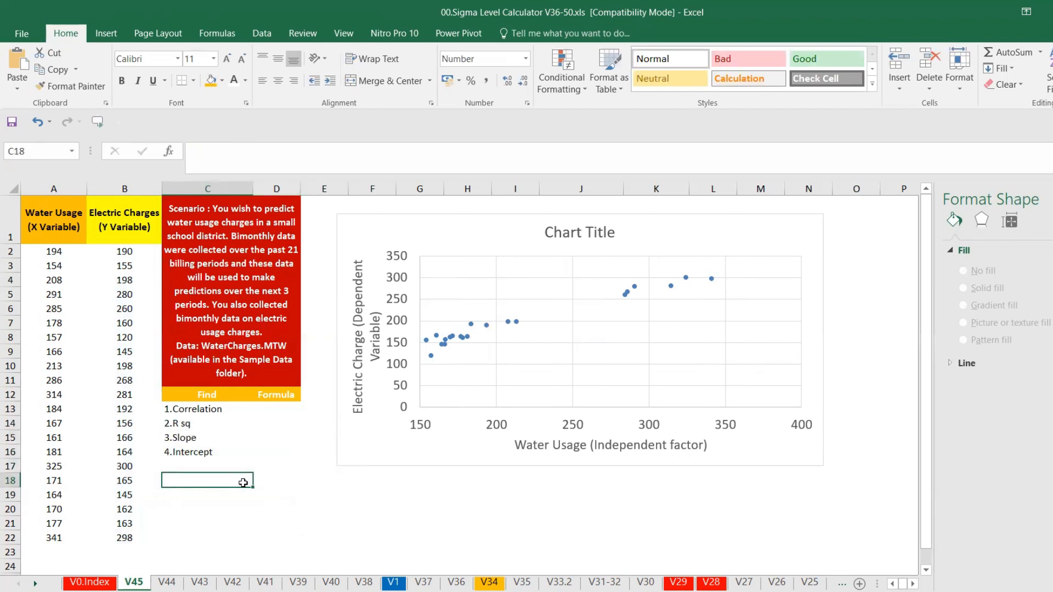
Set the vertical axis minimum bound to 100
left_click(404, 412)
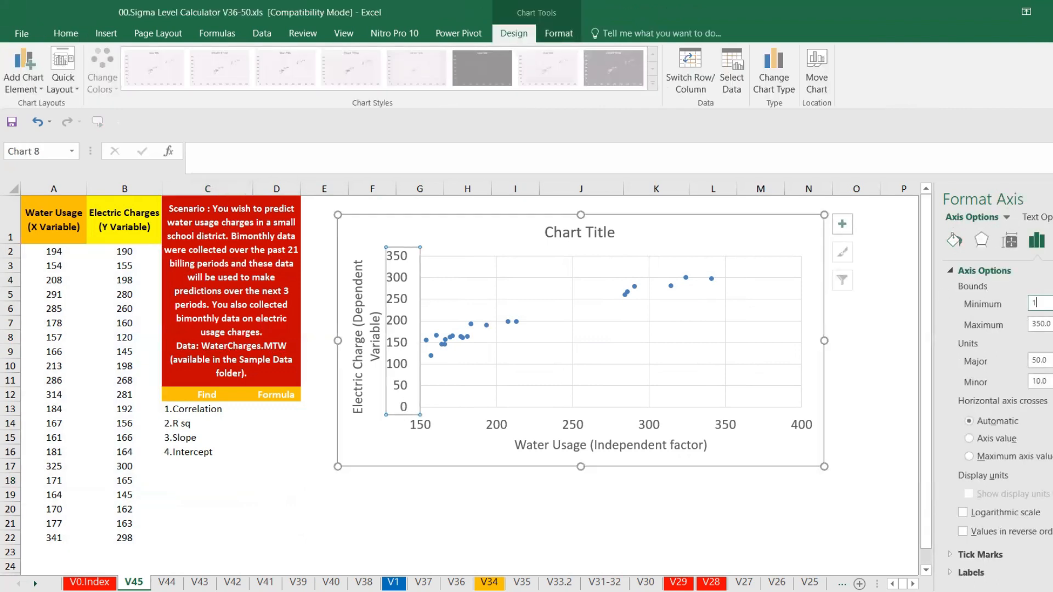
type("100")
key("Return")
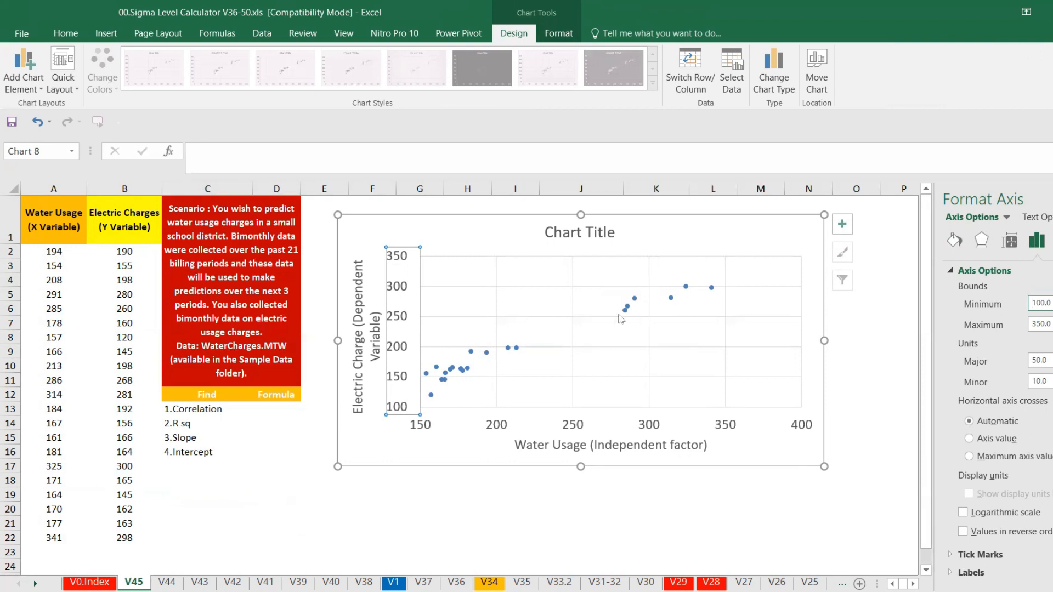
Apply Quick Layout 9 to the chart and delete the legend
left_click(72, 90)
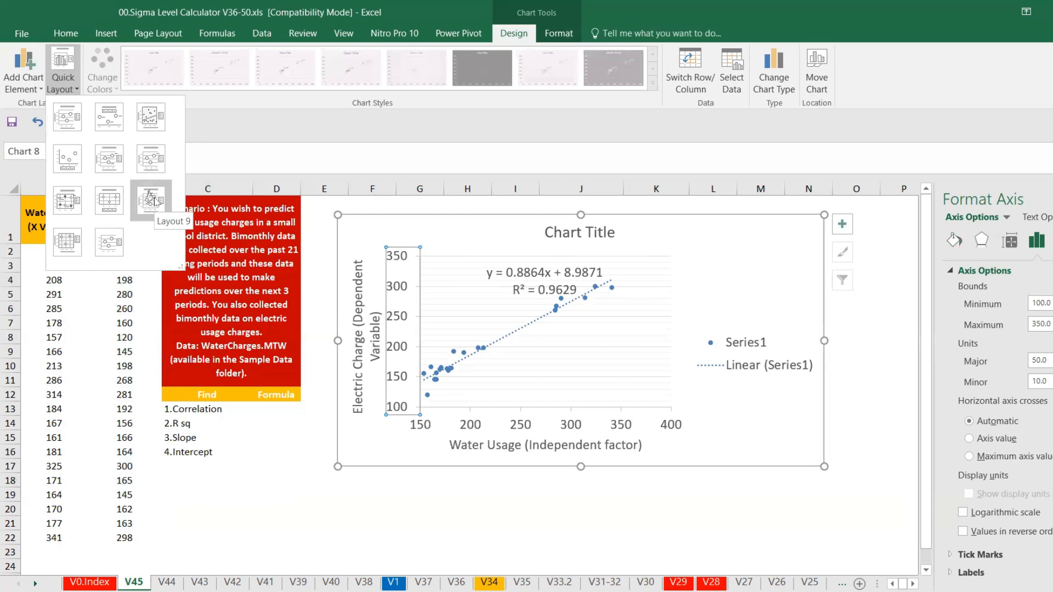
left_click(155, 201)
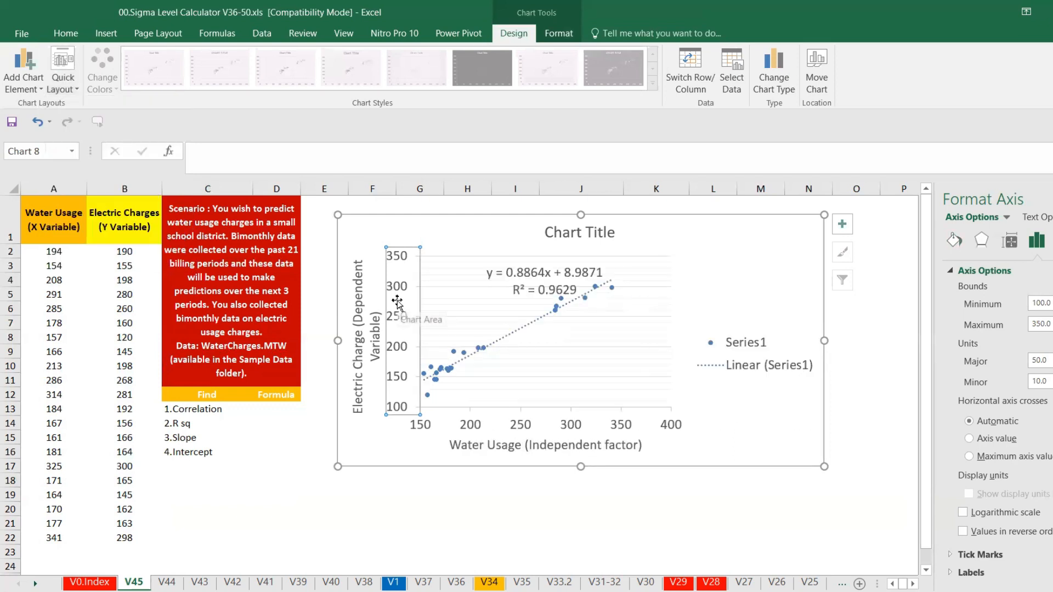
left_click(761, 353)
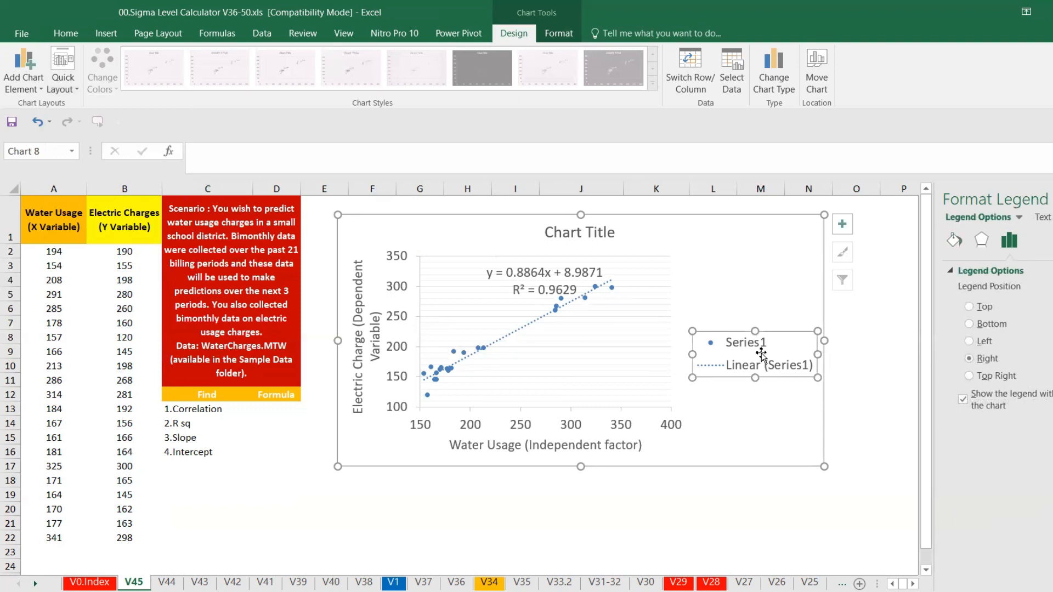
key("Delete")
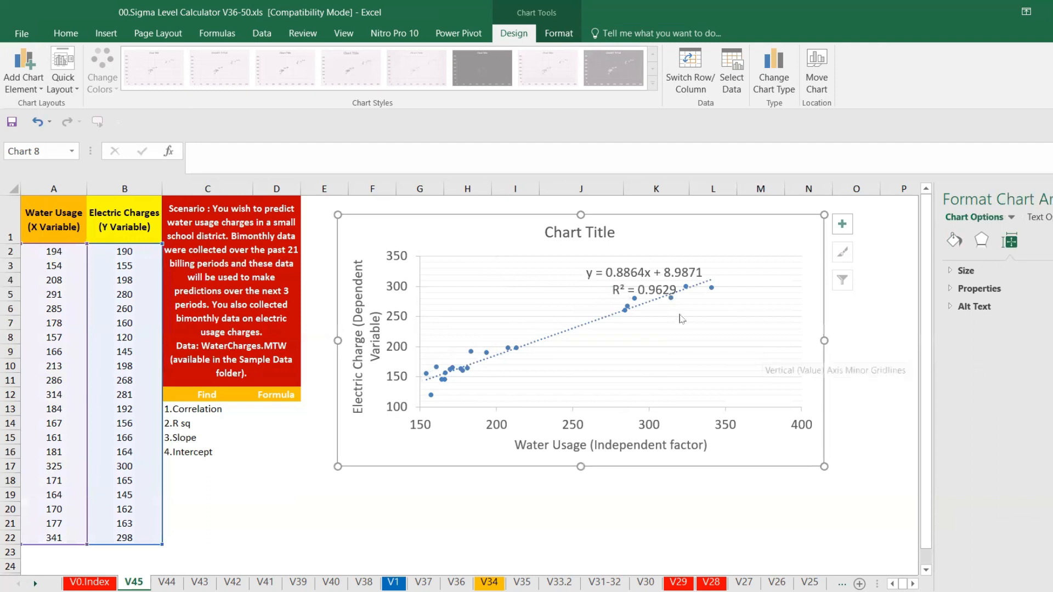
Move the trendline equation label to the chart's upper right corner
left_click(640, 275)
left_click_drag(635, 263, 723, 223)
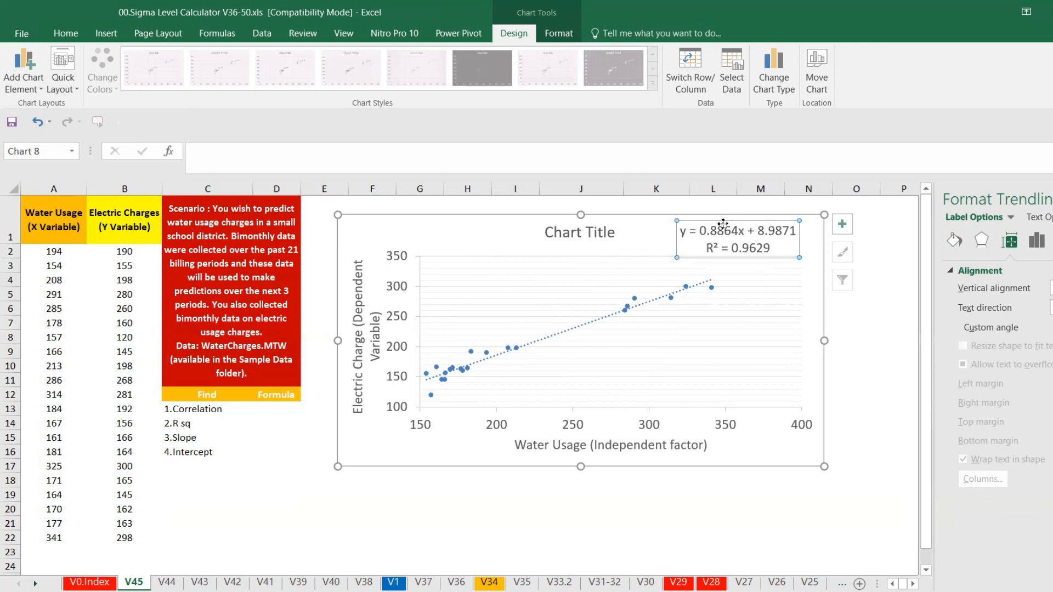
Rename the chart title to "Scatter (Water Vs Electrical)" and make it bold
left_click(600, 232)
triple_click(594, 233)
type("Sca")
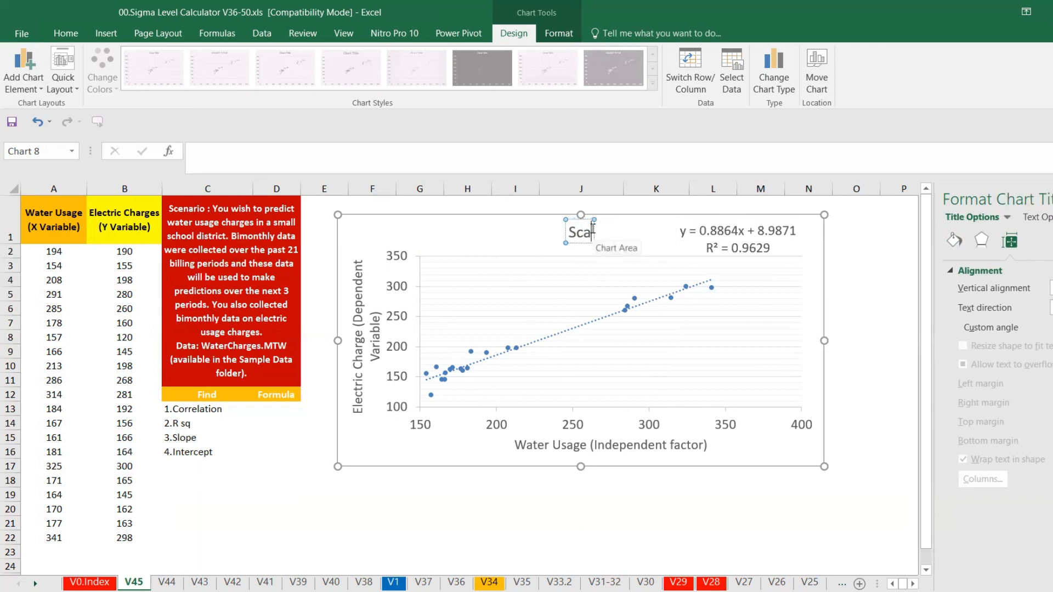
type("tter (W")
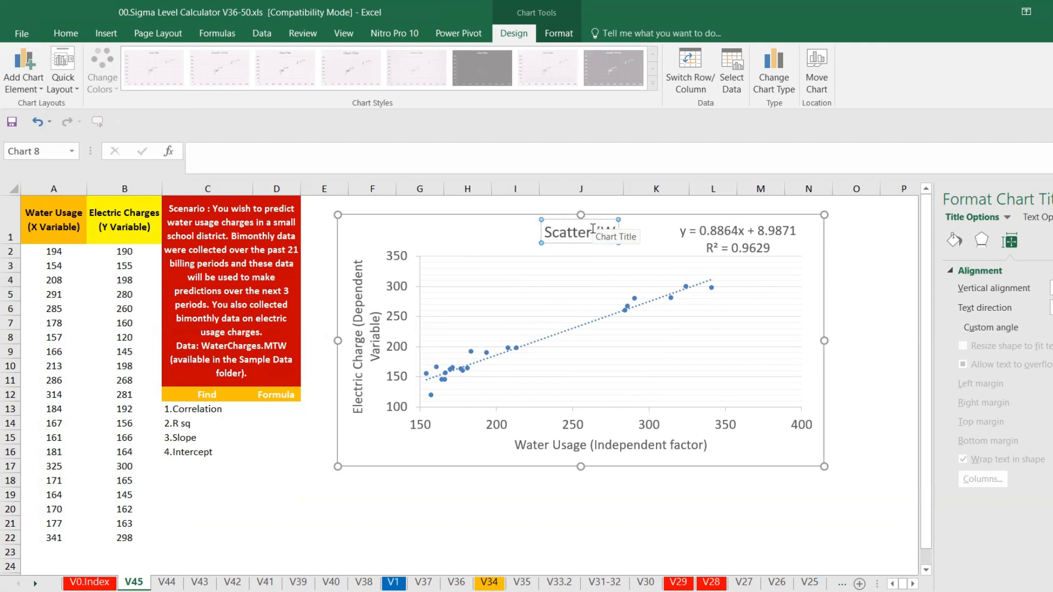
type("ater V/s Electrical)")
key("ctrl+a")
key("ctrl+b")
left_click(856, 293)
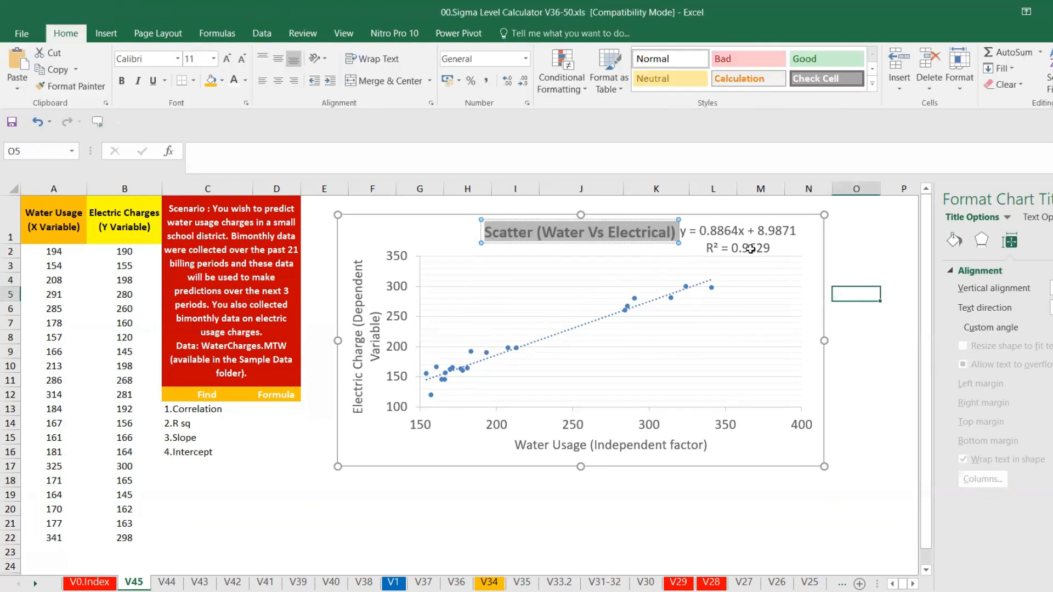
Move the trendline equation label inside the plot area above the left end of the trendline
left_click(750, 231)
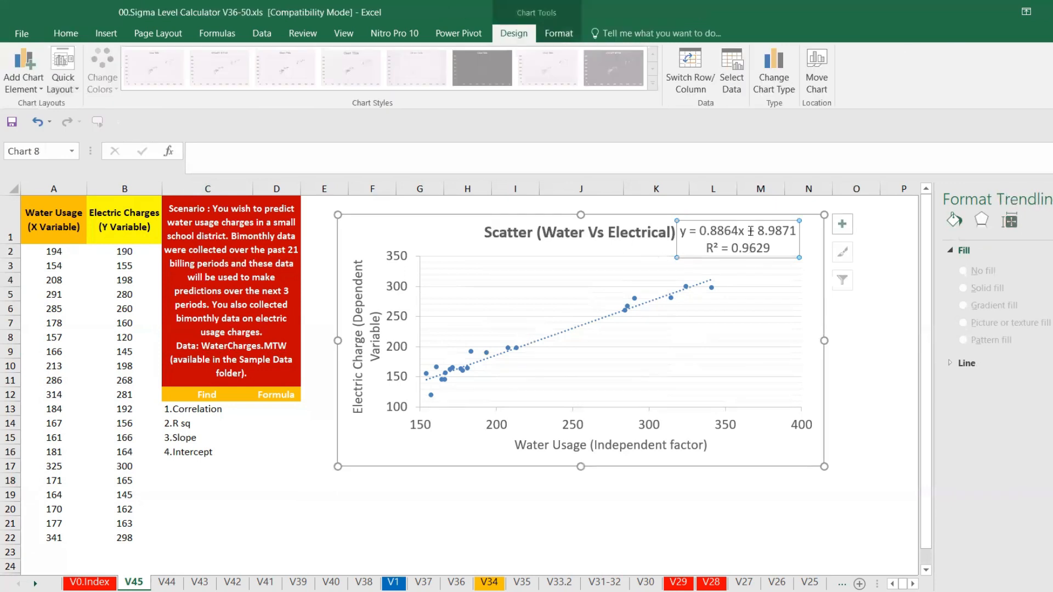
left_click_drag(745, 220, 511, 265)
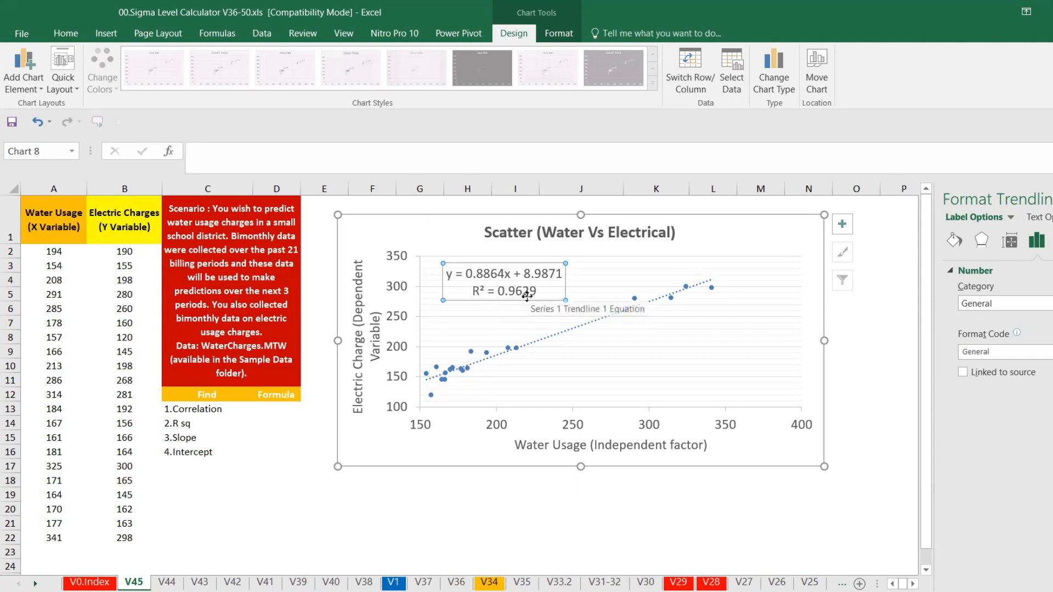
Enter =CORREL(B2:B22,A2:A22) in D13 to compute the correlation
left_click(268, 409)
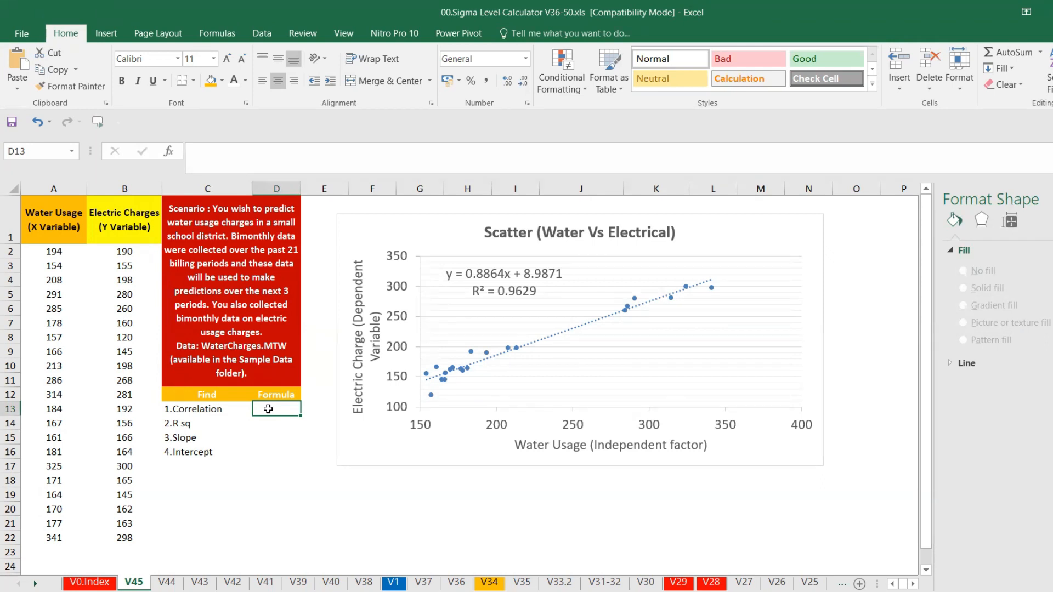
type("=")
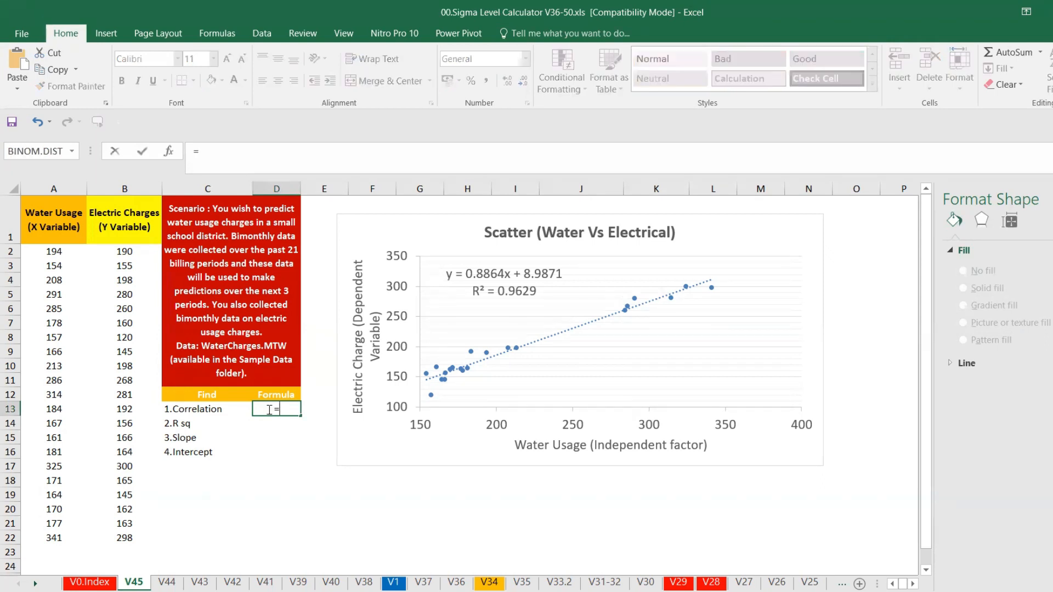
type("CORREL(")
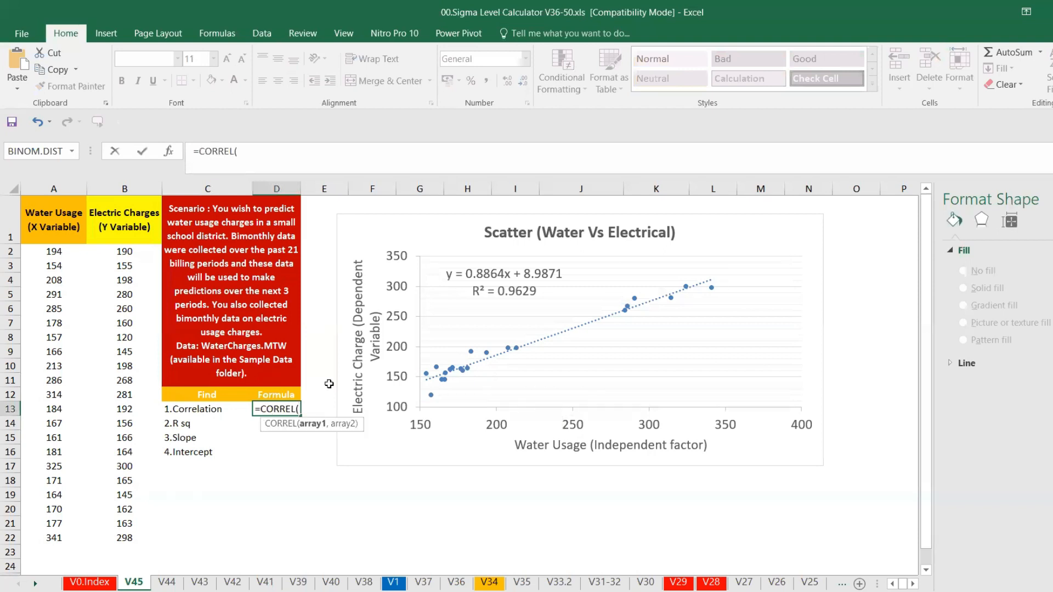
left_click_drag(121, 252, 45, 252)
type(",")
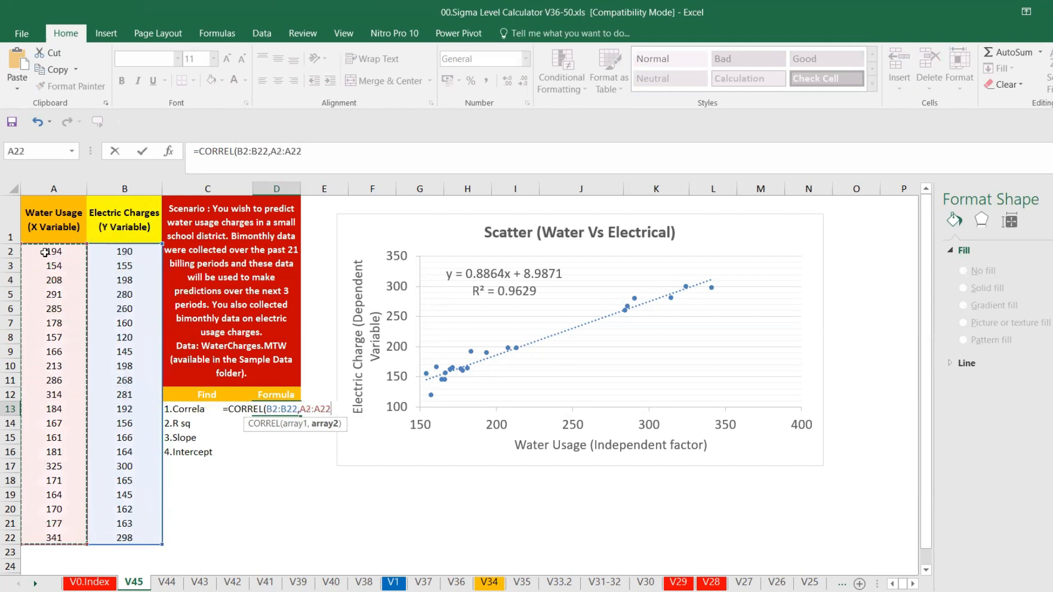
type(")")
key("Return")
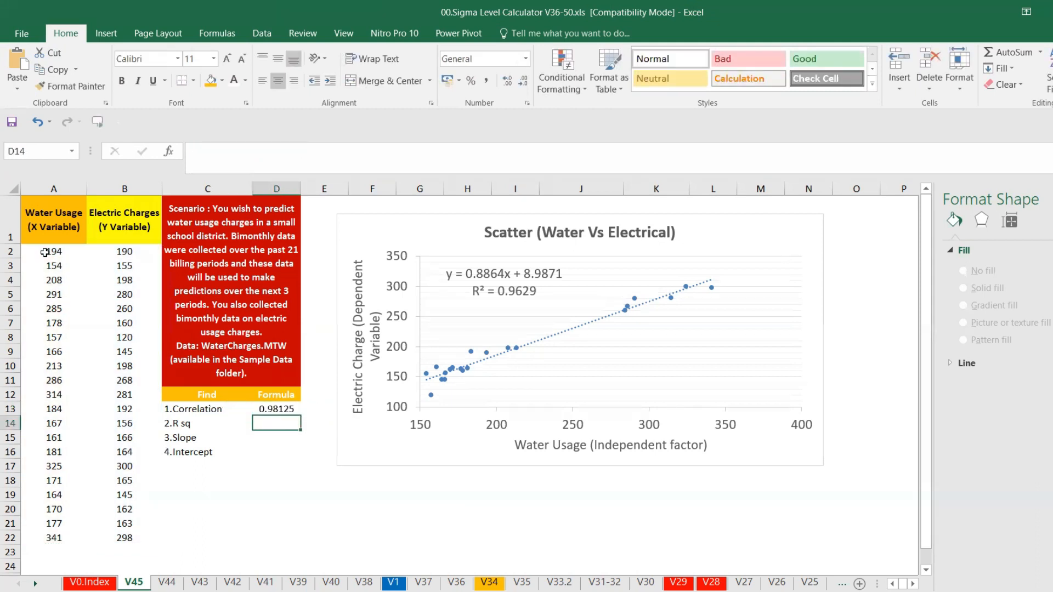
Enter =RSQ(B2:B22,A2:A22) in D14 to compute R squared
type("=sr")
key("BackSpace")
key("BackSpace")
type("rs")
key("Tab")
left_click_drag(126, 537, 71, 534)
type(",")
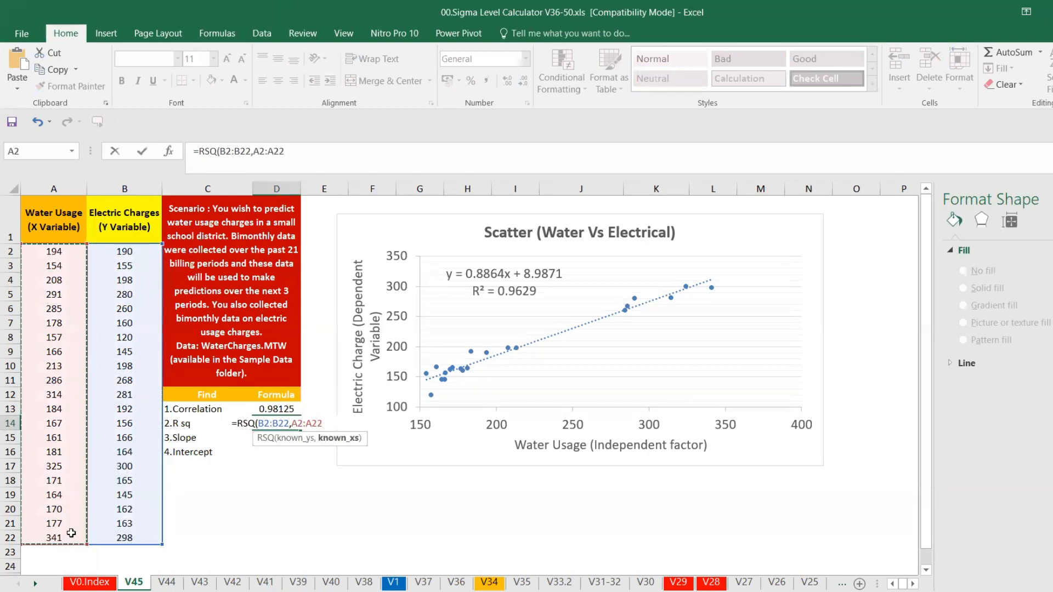
key("Return")
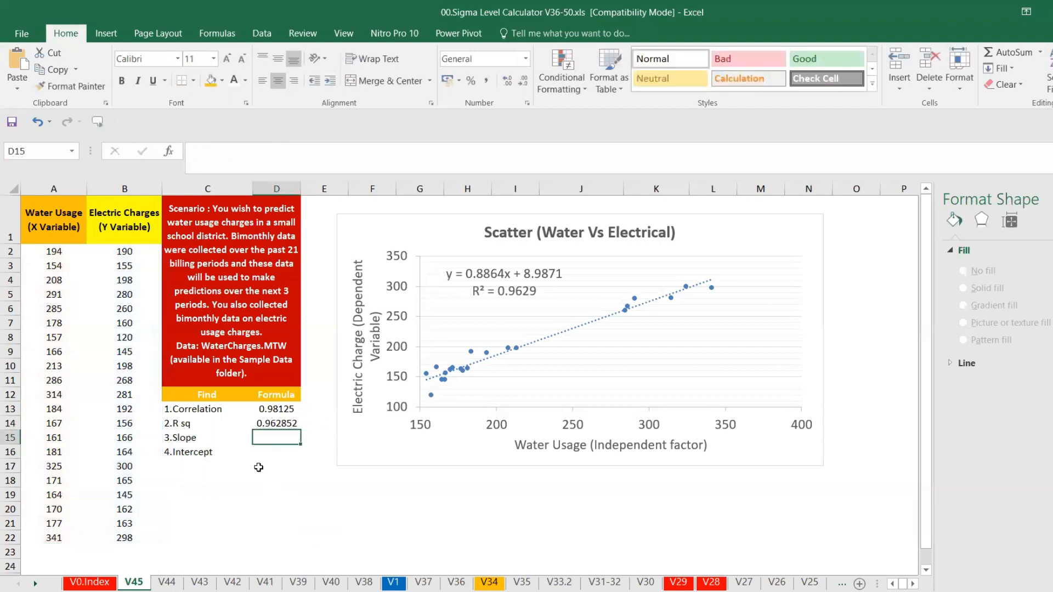
Reduce the displayed decimals of the R squared result in D14 to four places
left_click(281, 424)
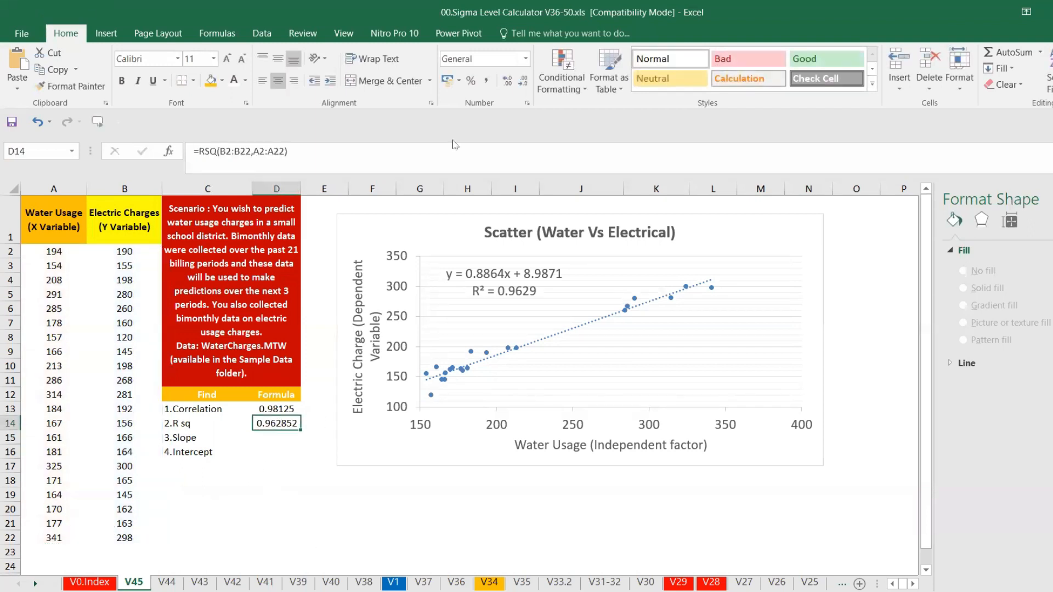
left_click(521, 81)
left_click(522, 80)
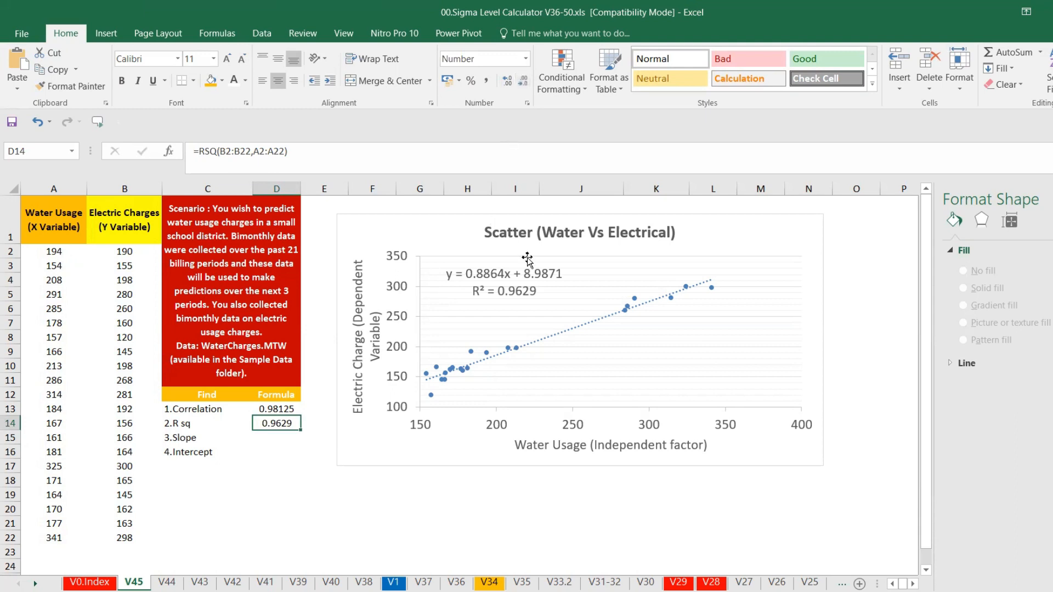
Enter =SLOPE(B2:B22,A2:A22) in D15 to compute the slope
left_click(275, 439)
type("=slo")
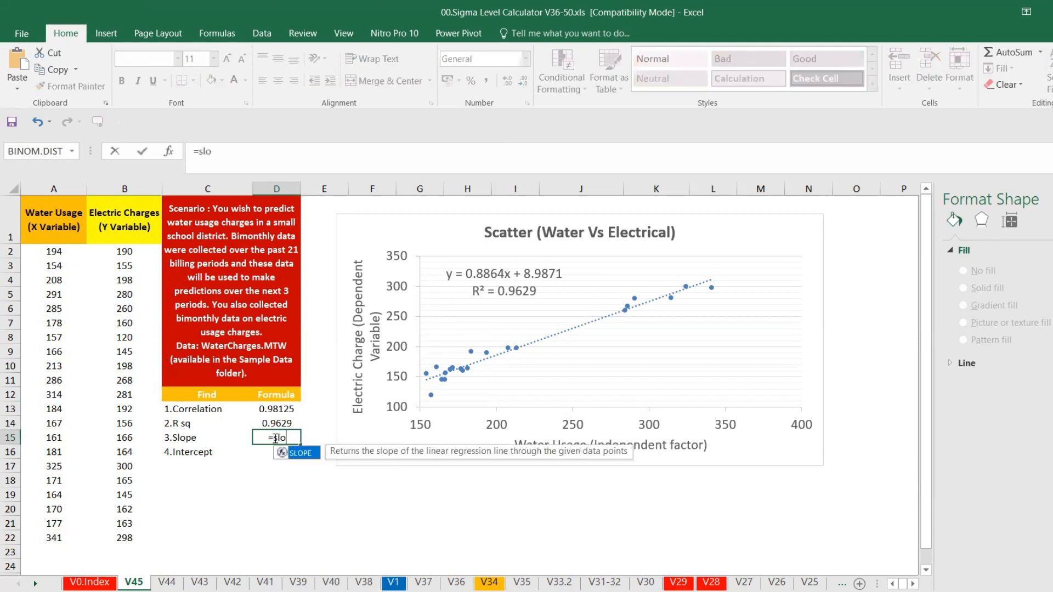
key("Tab")
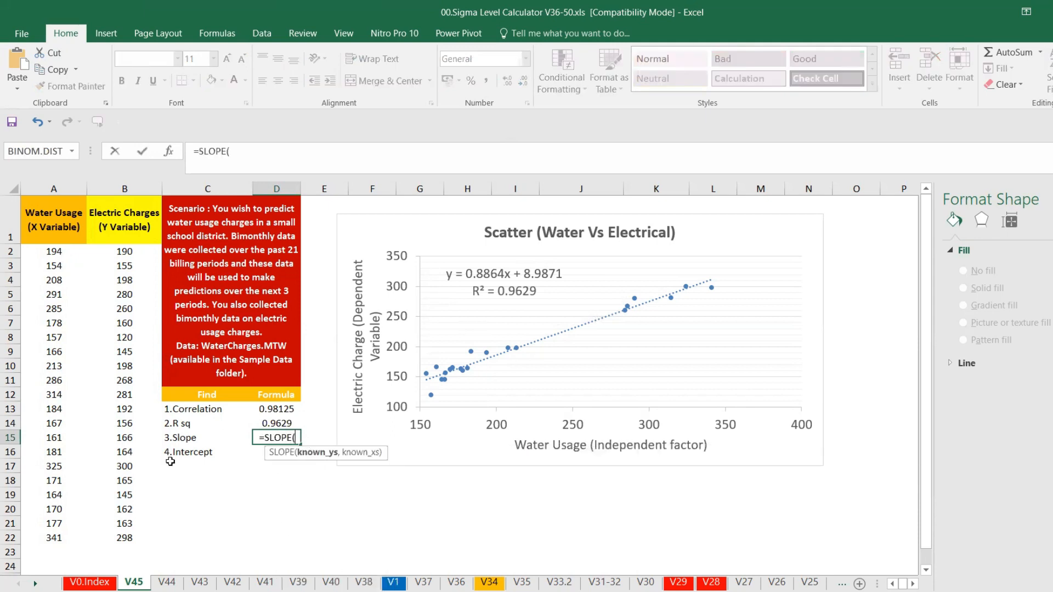
left_click_drag(125, 251, 136, 533)
type(",")
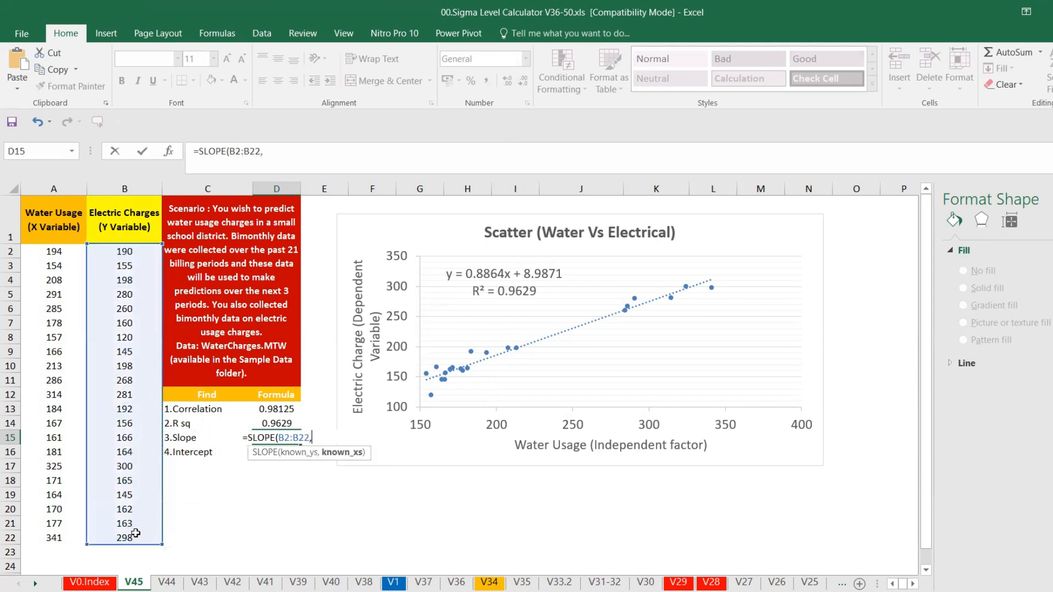
left_click_drag(60, 539, 57, 255)
type(")")
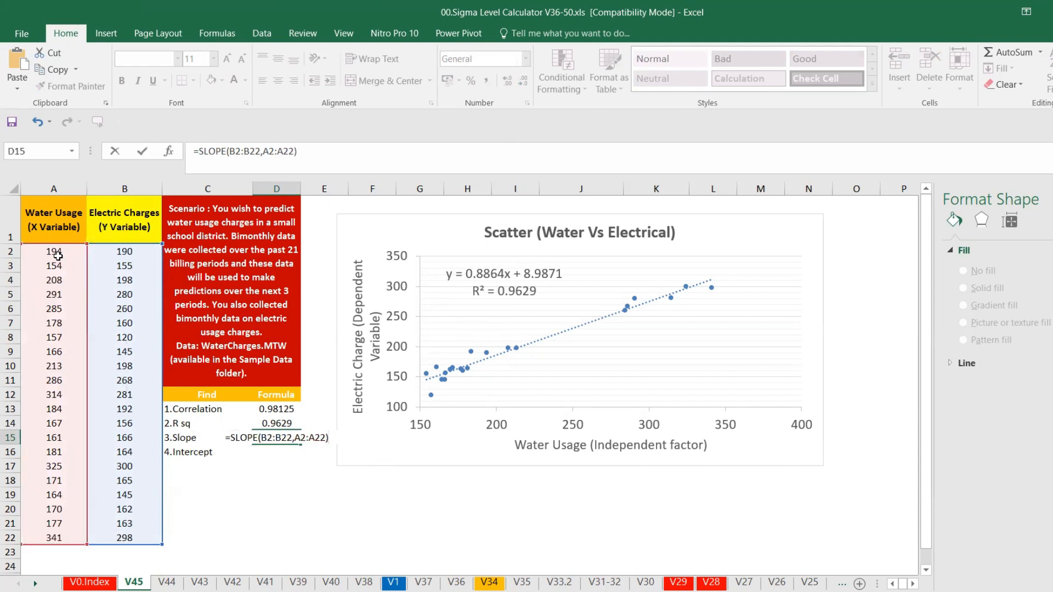
key("Return")
key("Return")
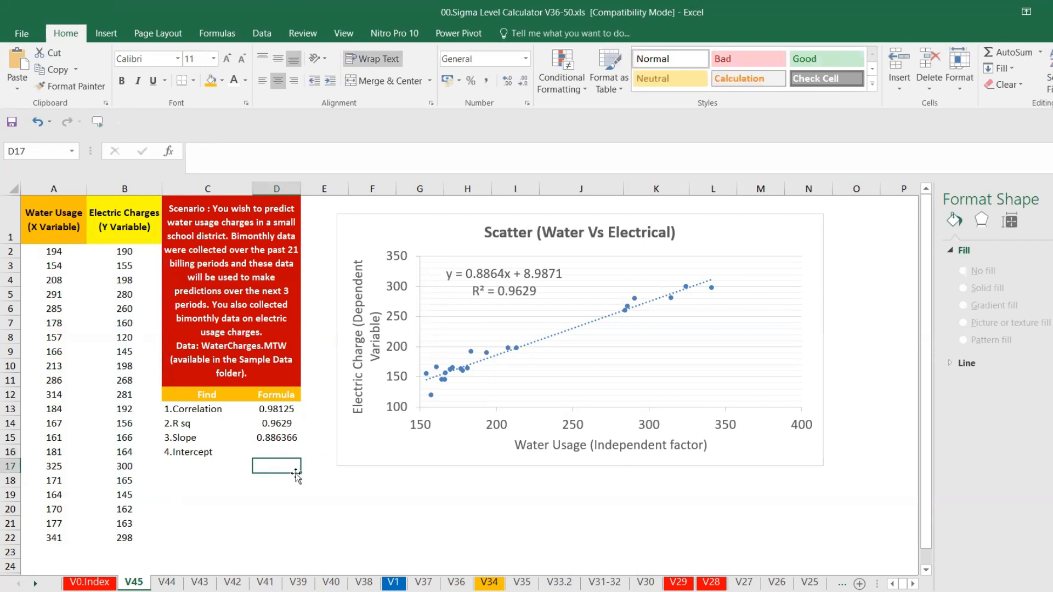
Reduce the displayed decimals of the slope result in D15 to four places
left_click(281, 438)
left_click(521, 84)
left_click(521, 83)
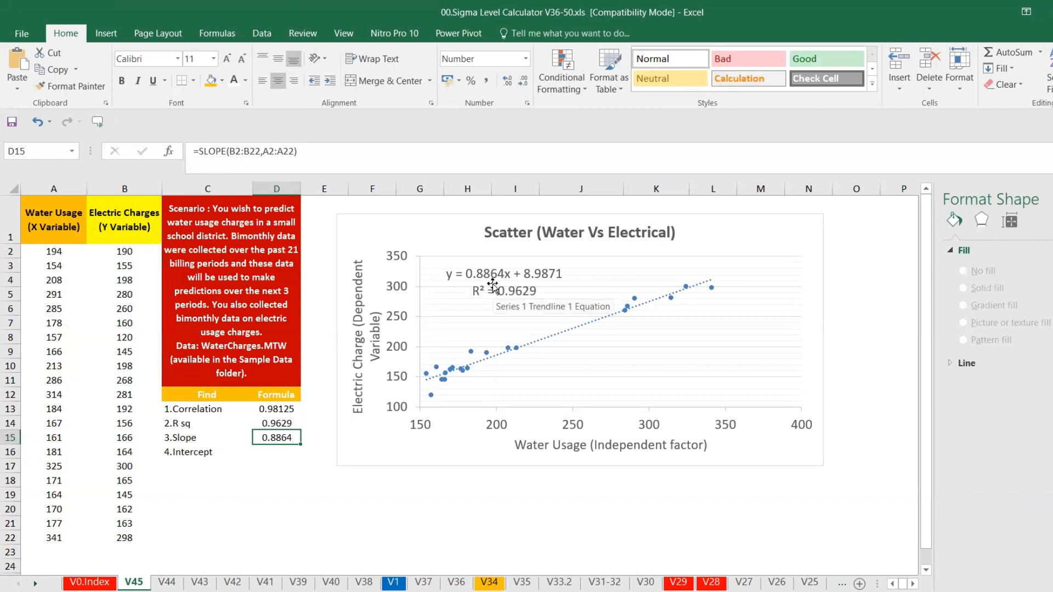
Enter =INTERCEPT(B2:B22,A2:A22) in D16 to compute the intercept
left_click(281, 451)
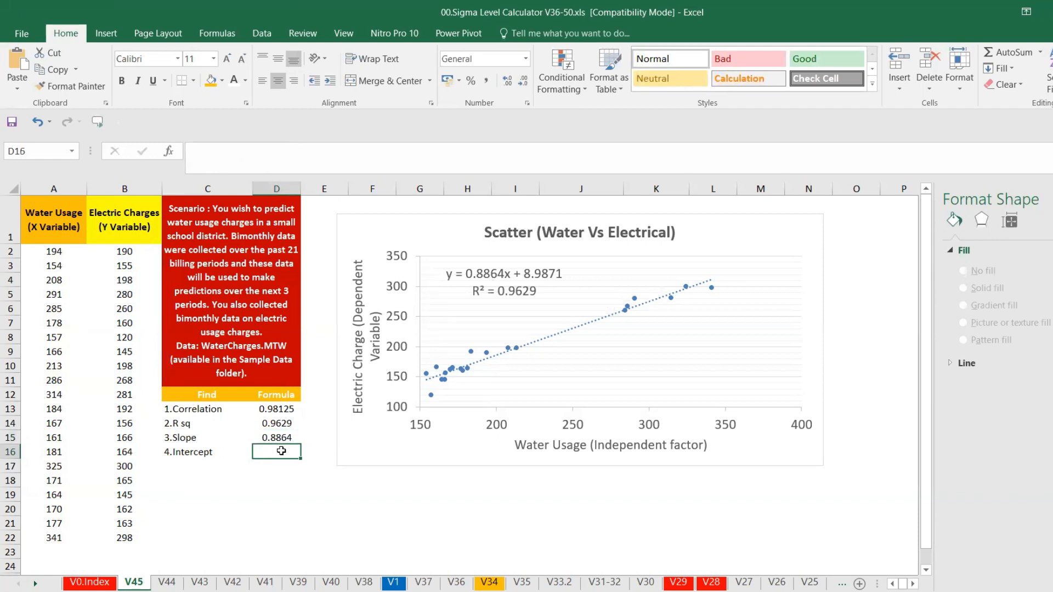
type("=")
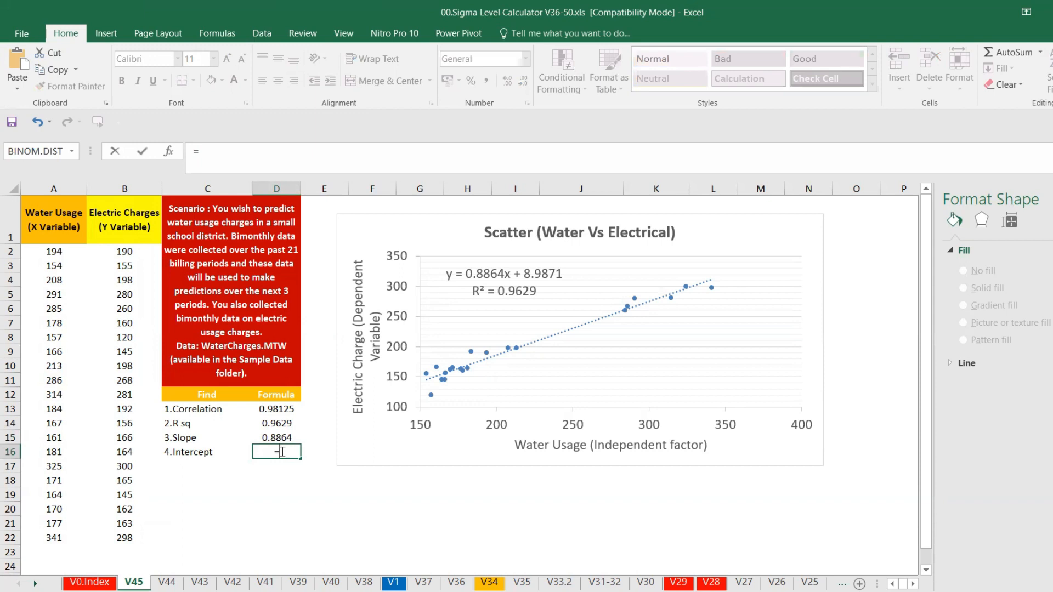
type("int")
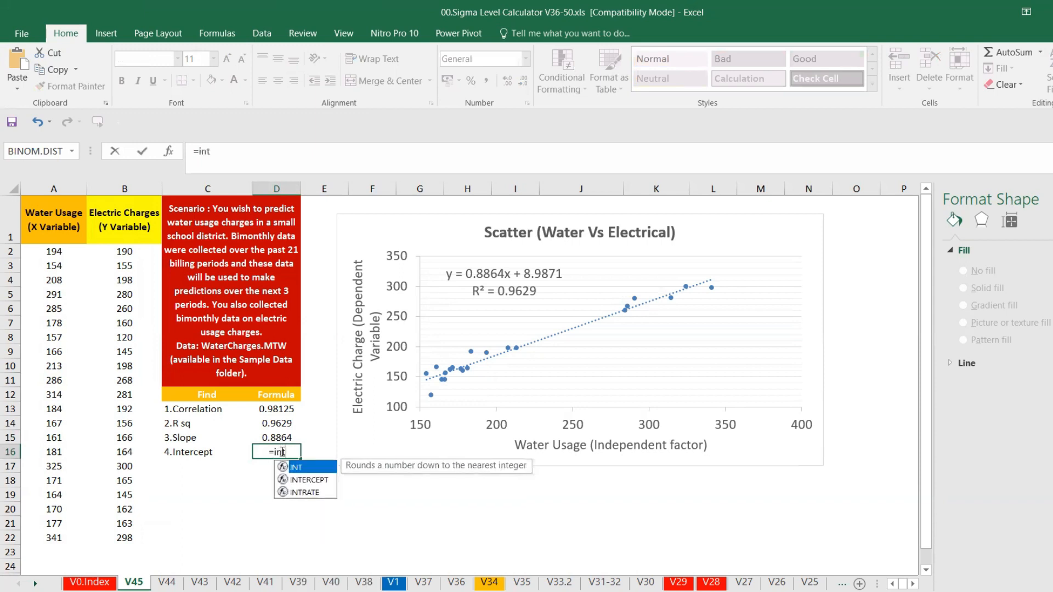
key("Down")
key("Tab")
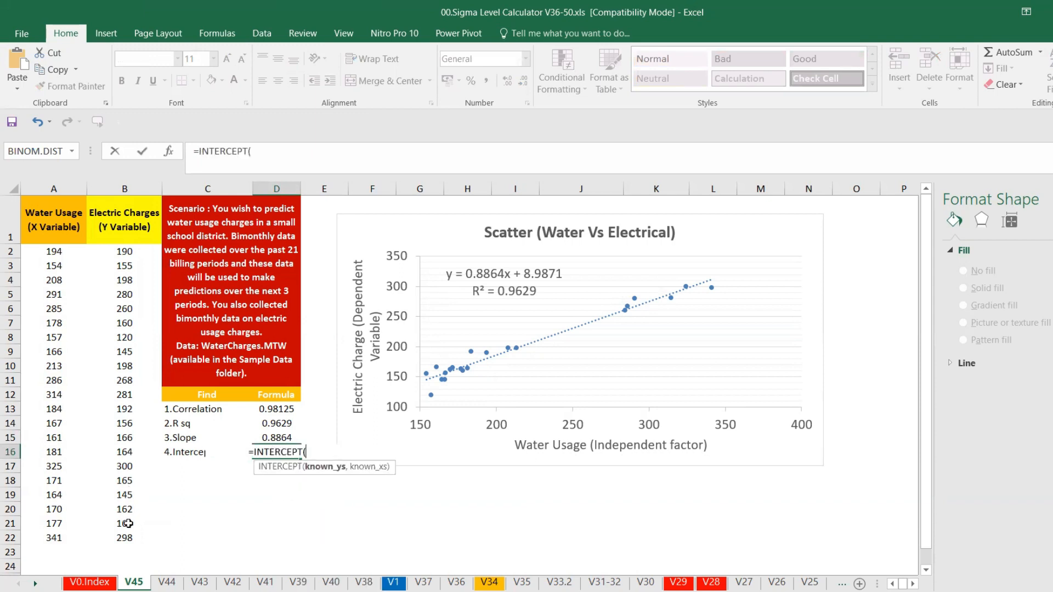
left_click_drag(130, 538, 128, 256)
type(",")
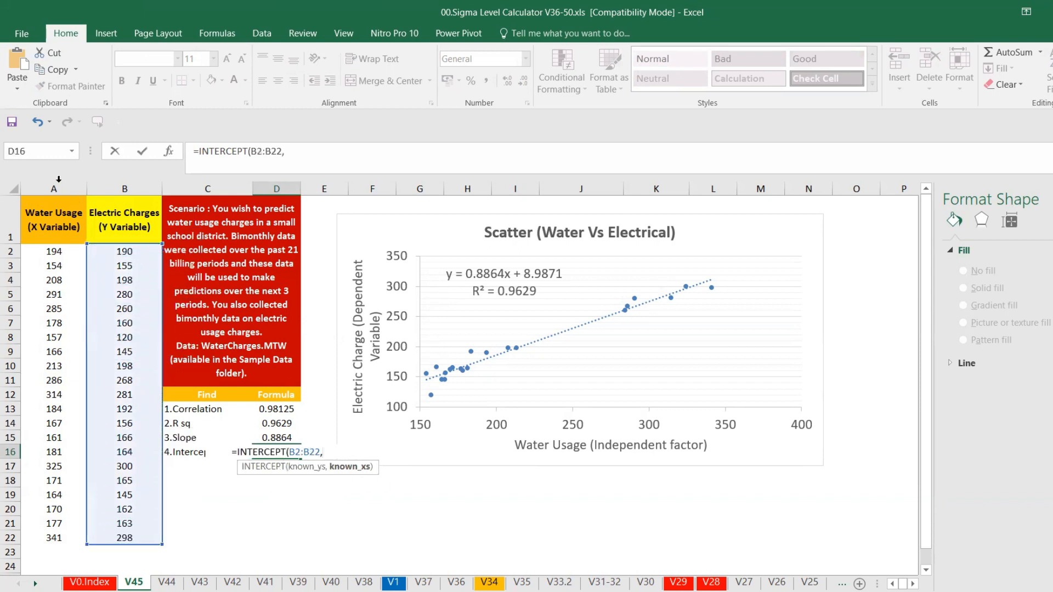
left_click_drag(52, 251, 62, 539)
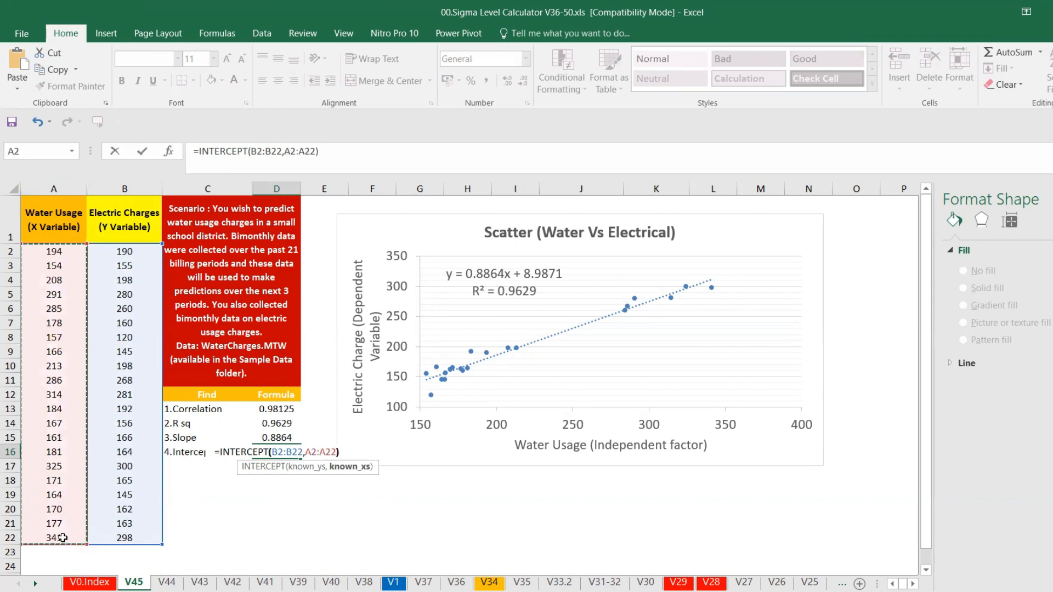
key("Return")
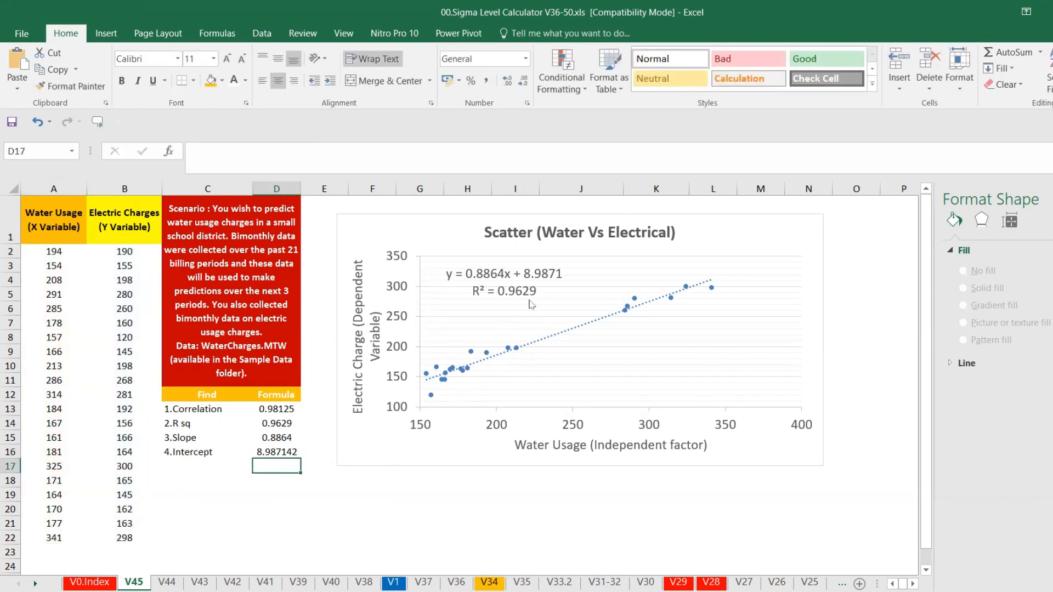
Reduce the intercept in D16 to four decimal places and make the R squared result in D14 bold
left_click(289, 451)
left_click(523, 80)
left_click(522, 81)
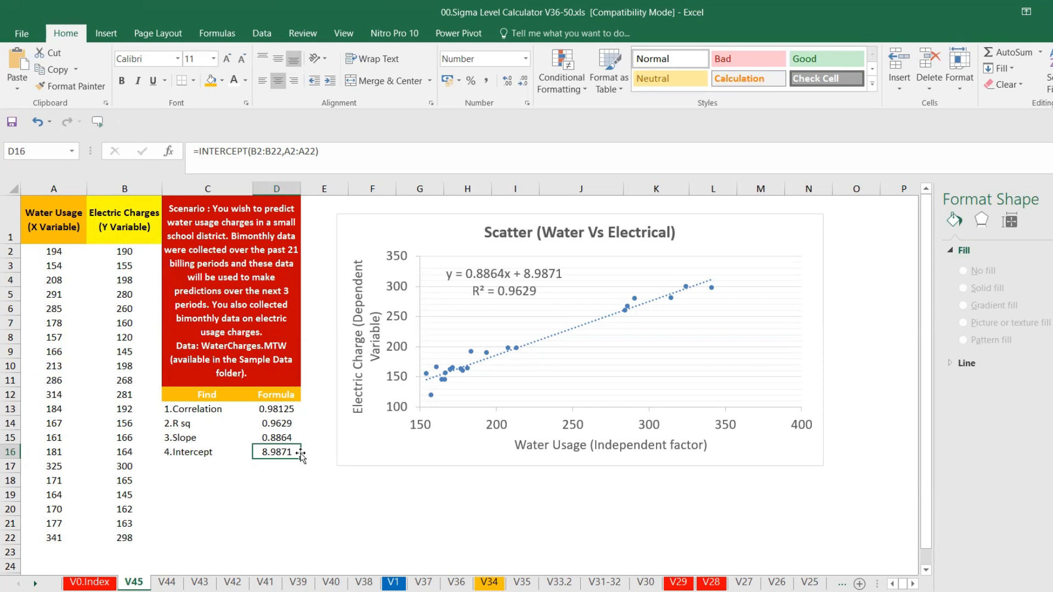
left_click(280, 426)
key("ctrl+b")
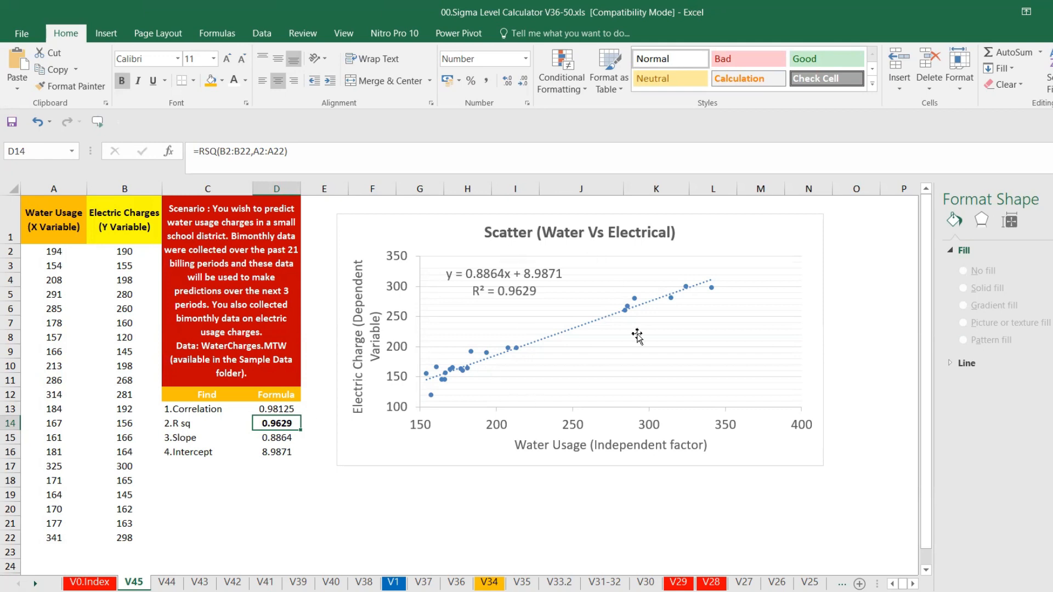
Inspect the chart's effects, size and property options in the format pane
left_click(594, 430)
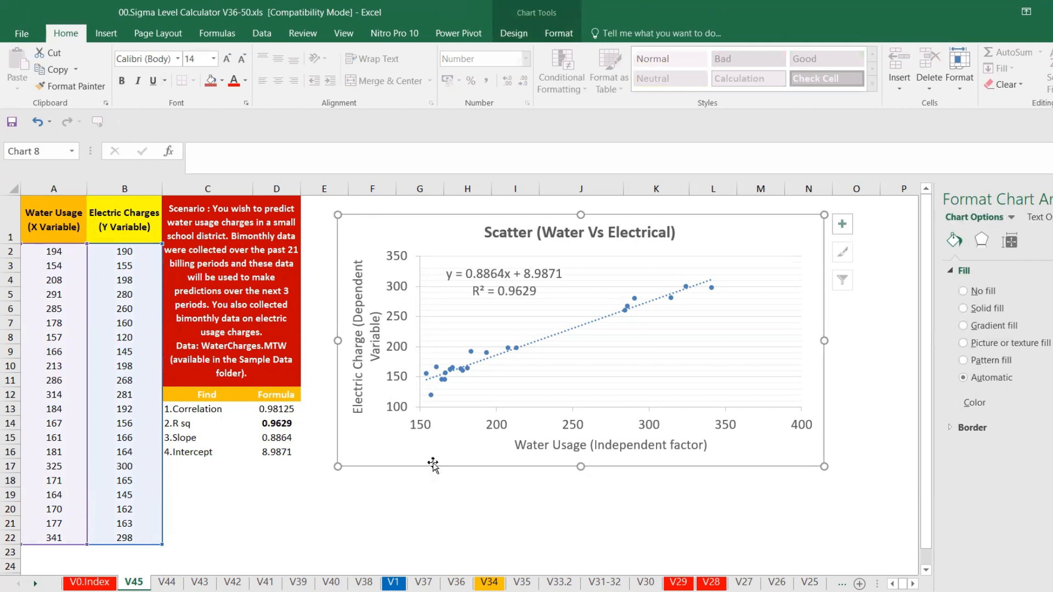
left_click(982, 243)
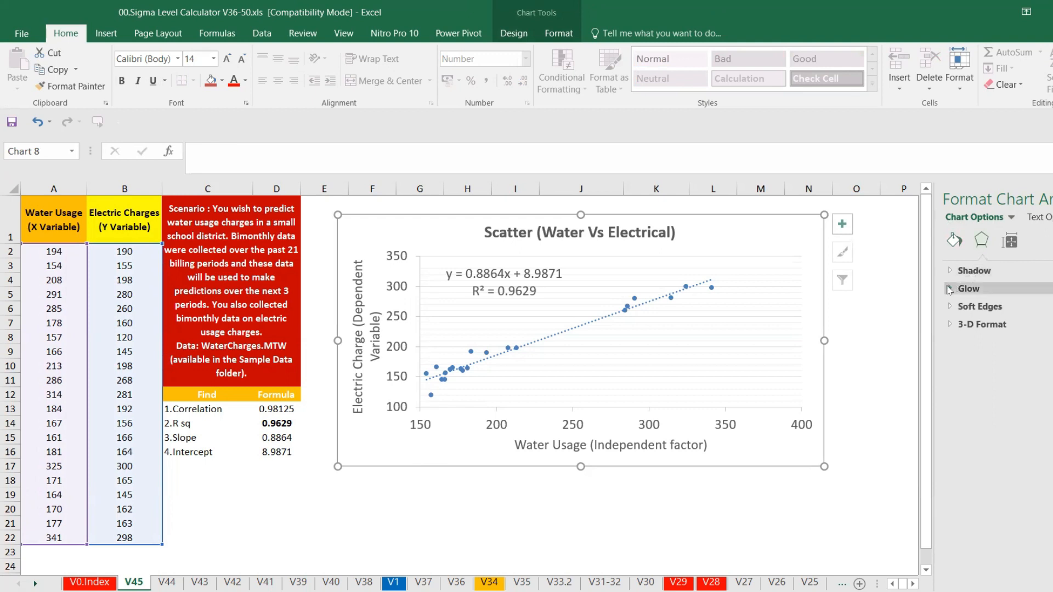
left_click(1009, 241)
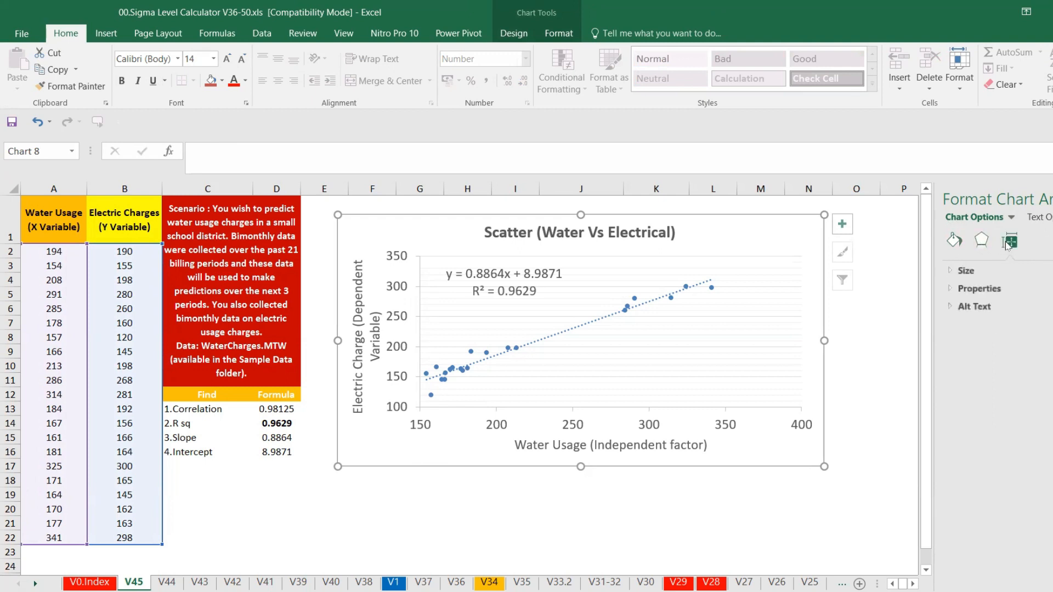
left_click(952, 271)
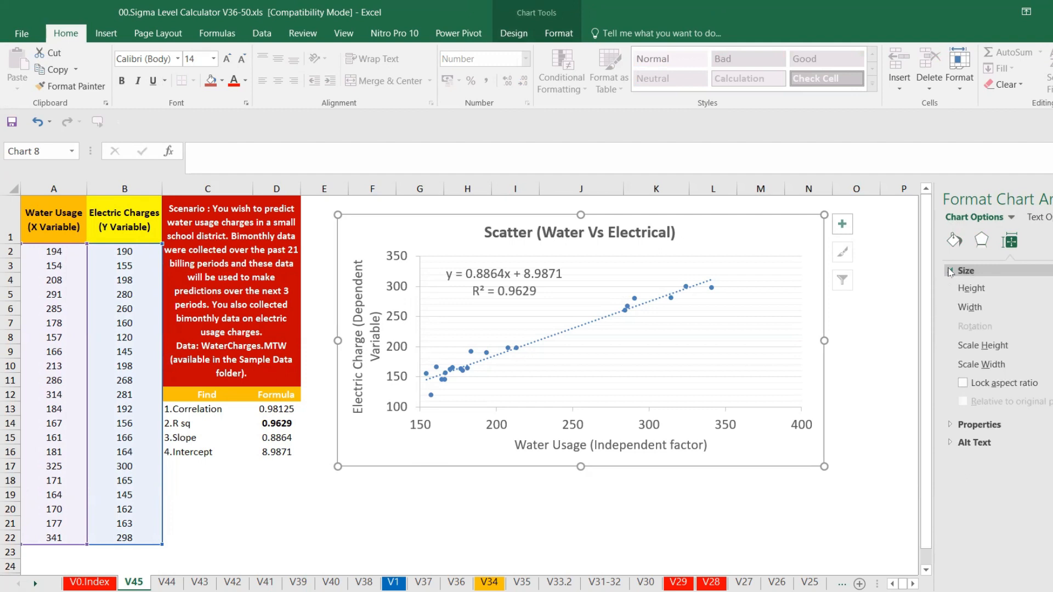
left_click(952, 426)
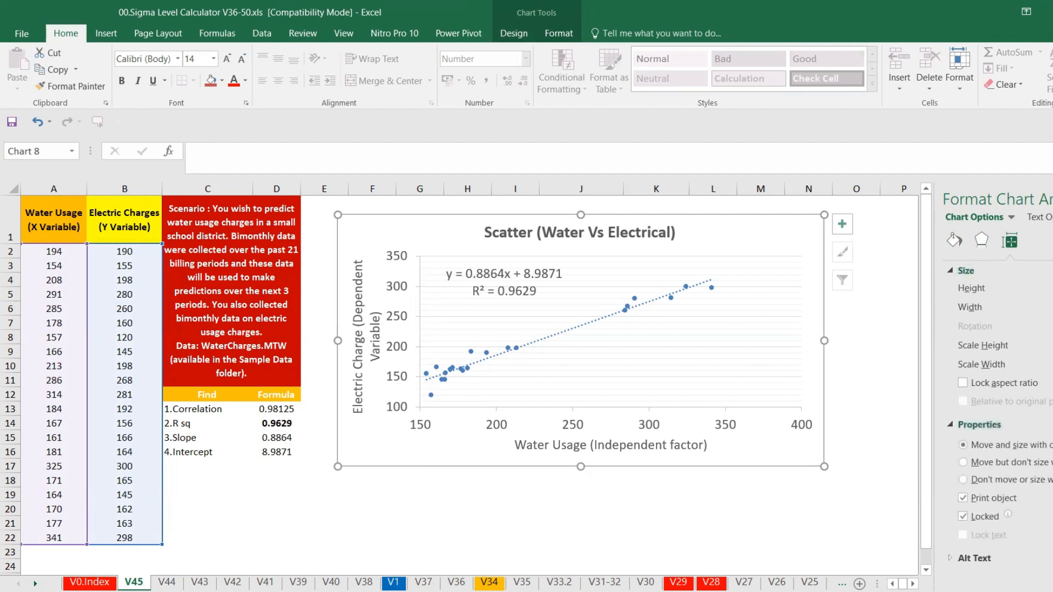
left_click(1052, 199)
left_click_drag(68, 218, 104, 368)
left_click(210, 364)
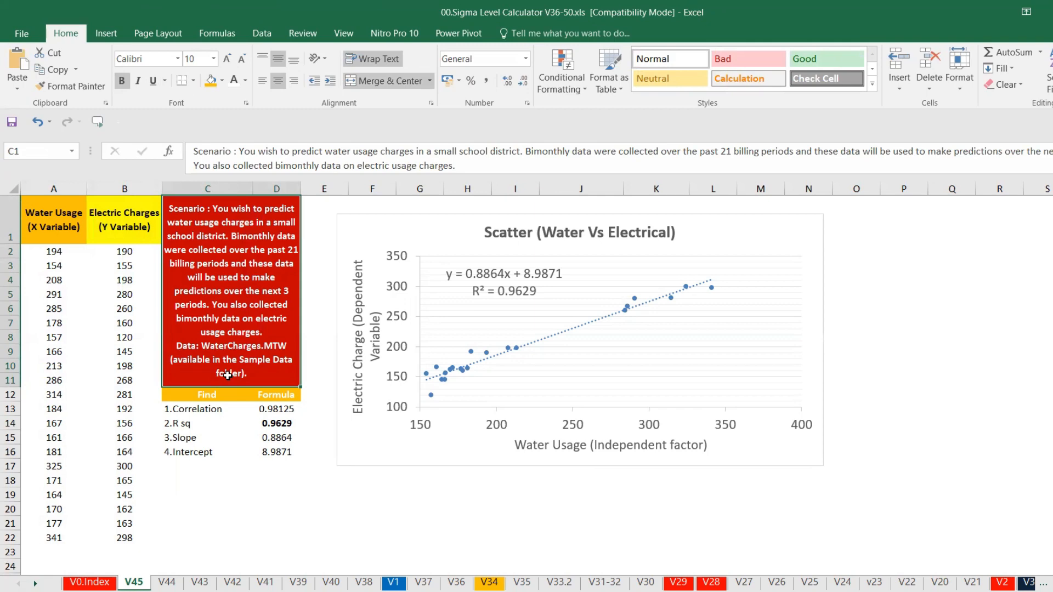
Switch to Minitab and reopen the WaterCharges.MTW sample worksheet, discarding current changes
left_click(787, 591)
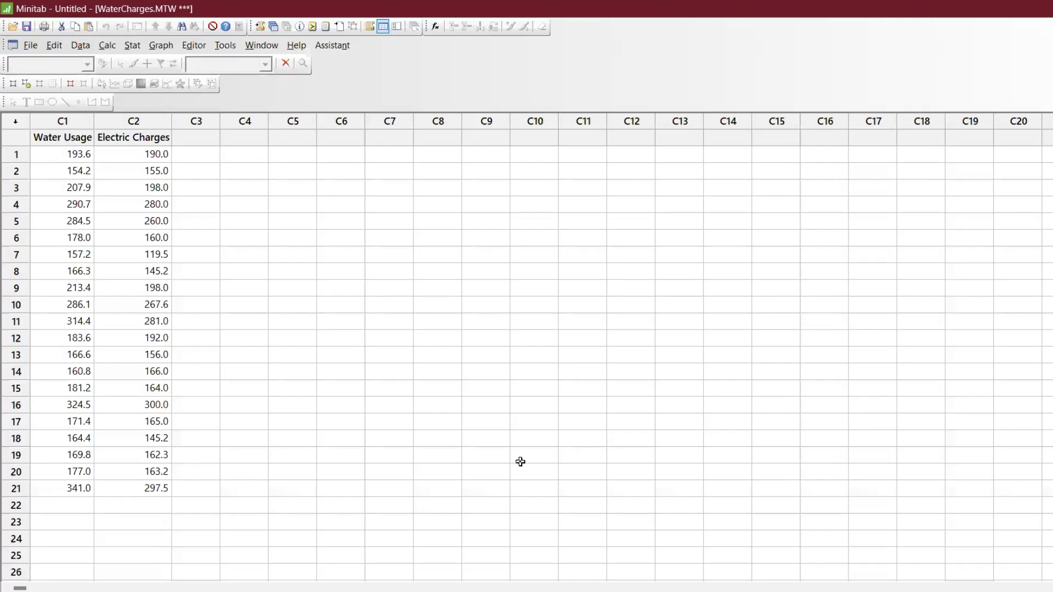
key("ctrl+a")
left_click(113, 153)
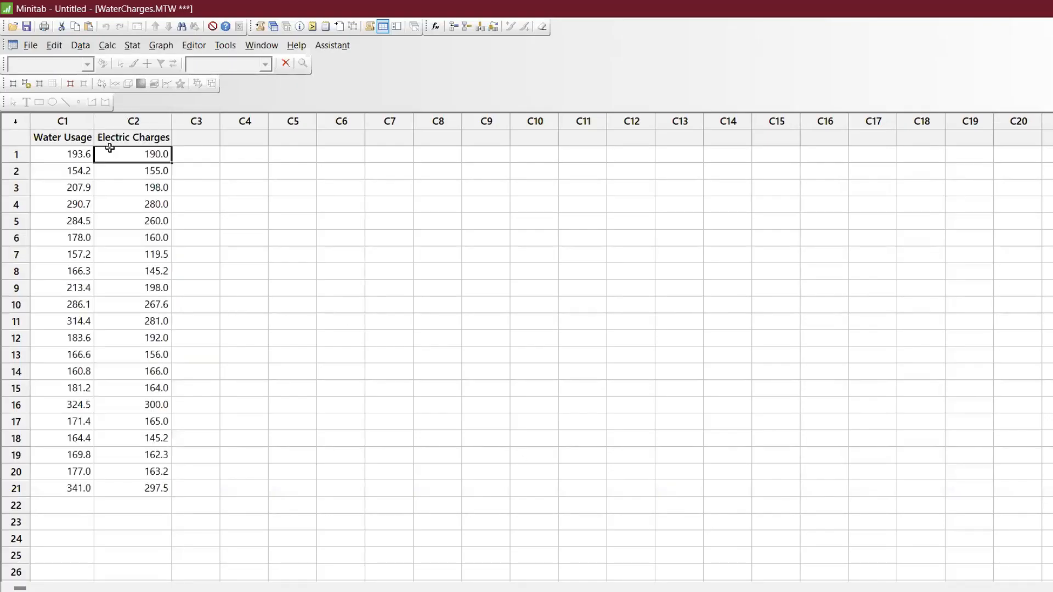
left_click(31, 47)
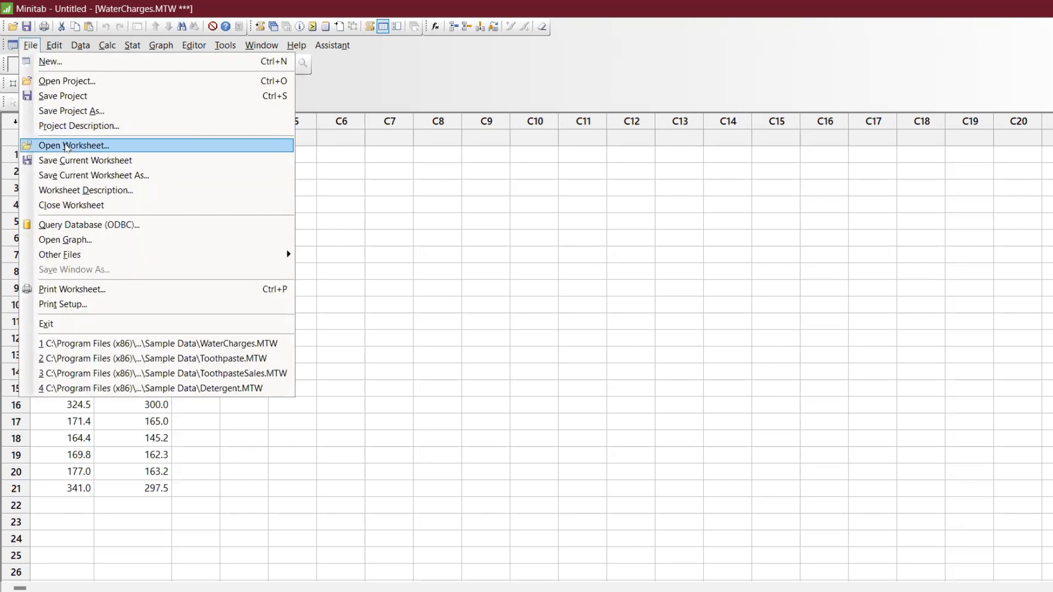
left_click(65, 145)
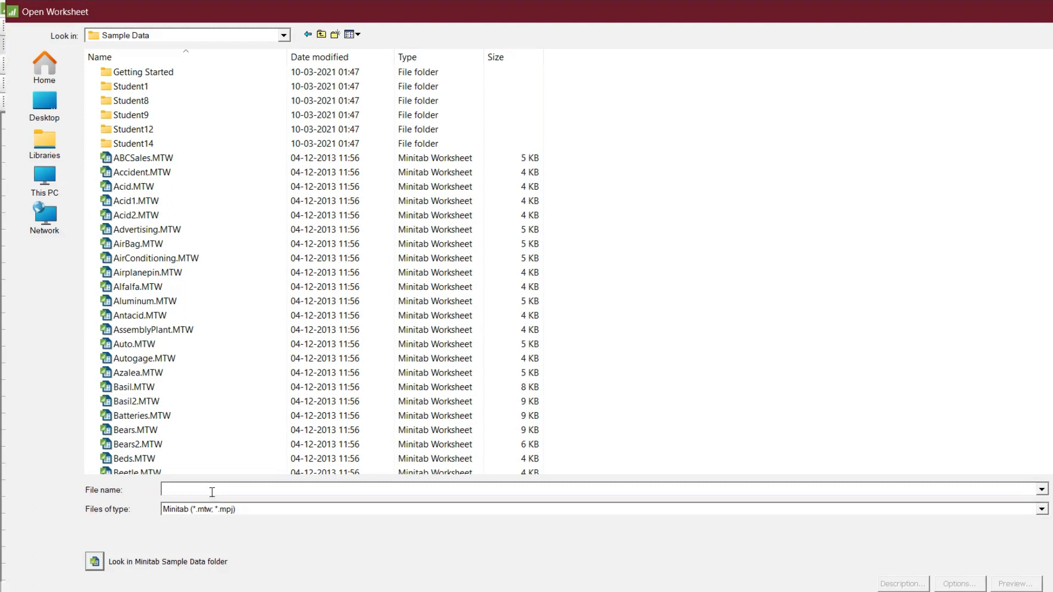
type("wat")
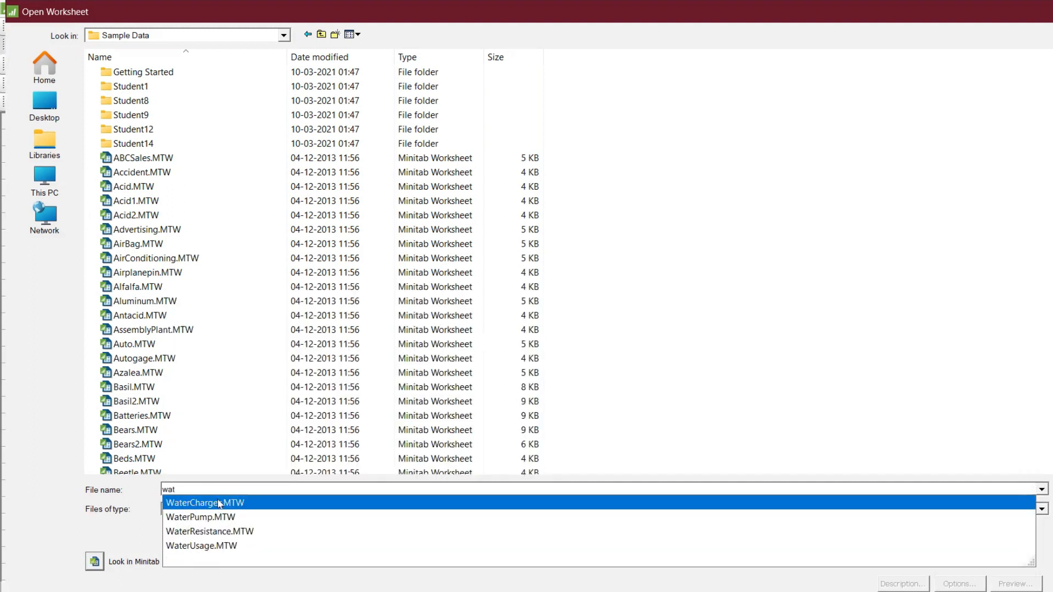
left_click(219, 504)
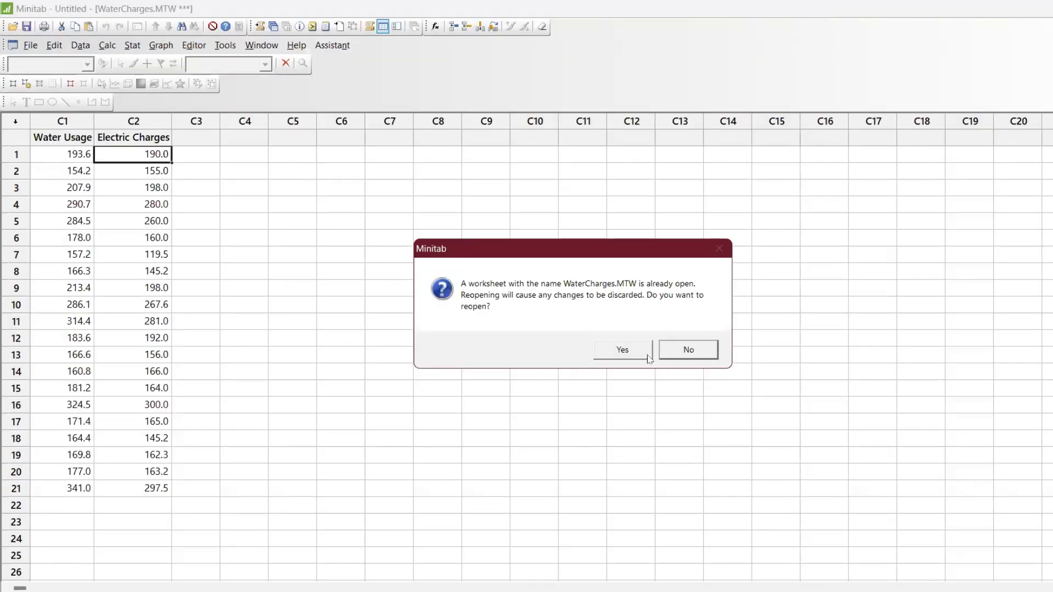
left_click(648, 356)
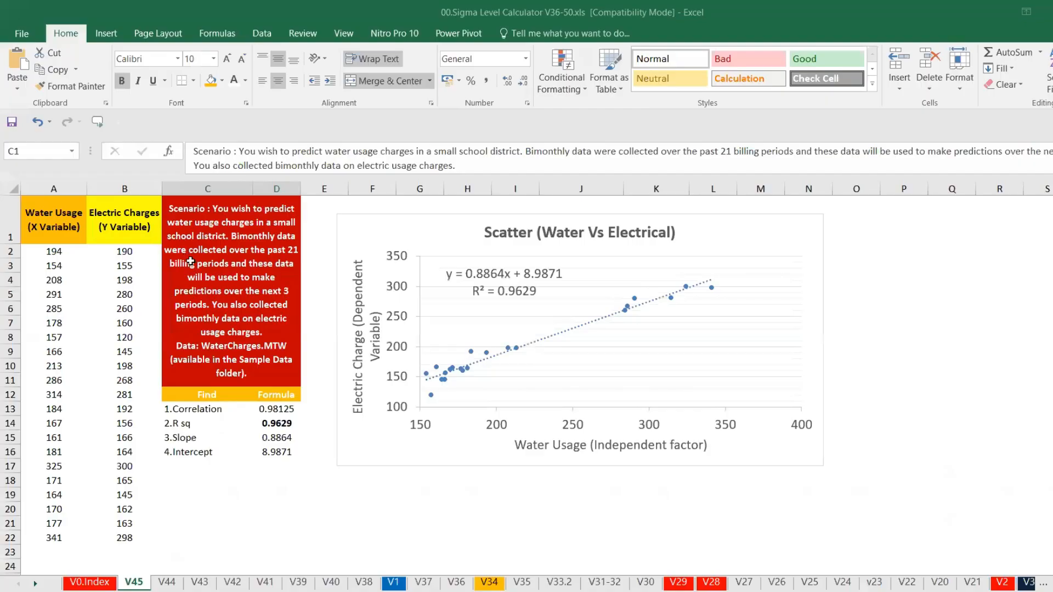
Format the Water Usage column C1 as fixed decimal with 0 decimal places
left_click(190, 261)
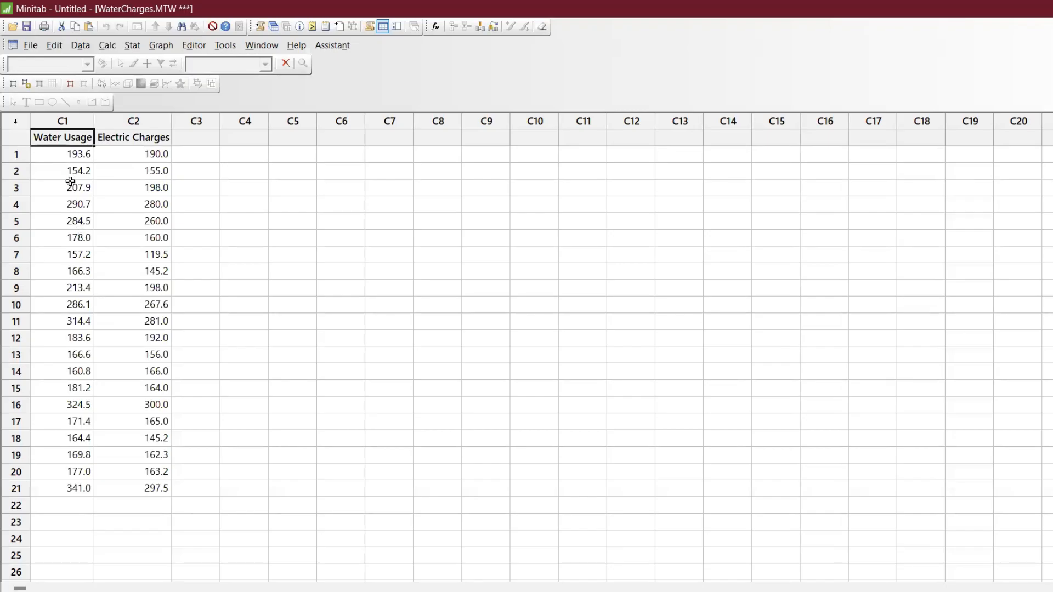
left_click(70, 183)
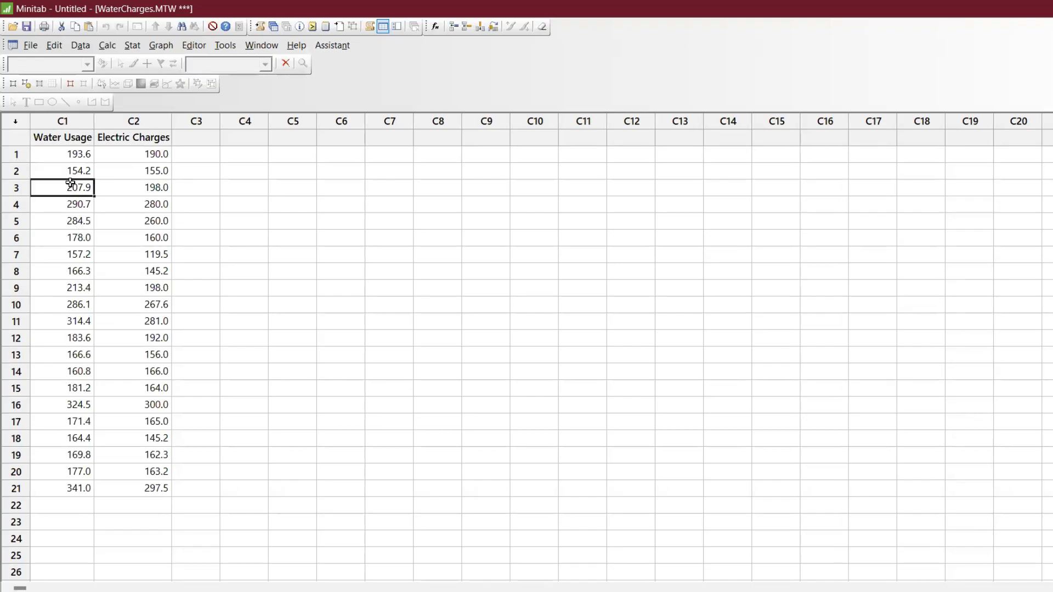
right_click(71, 184)
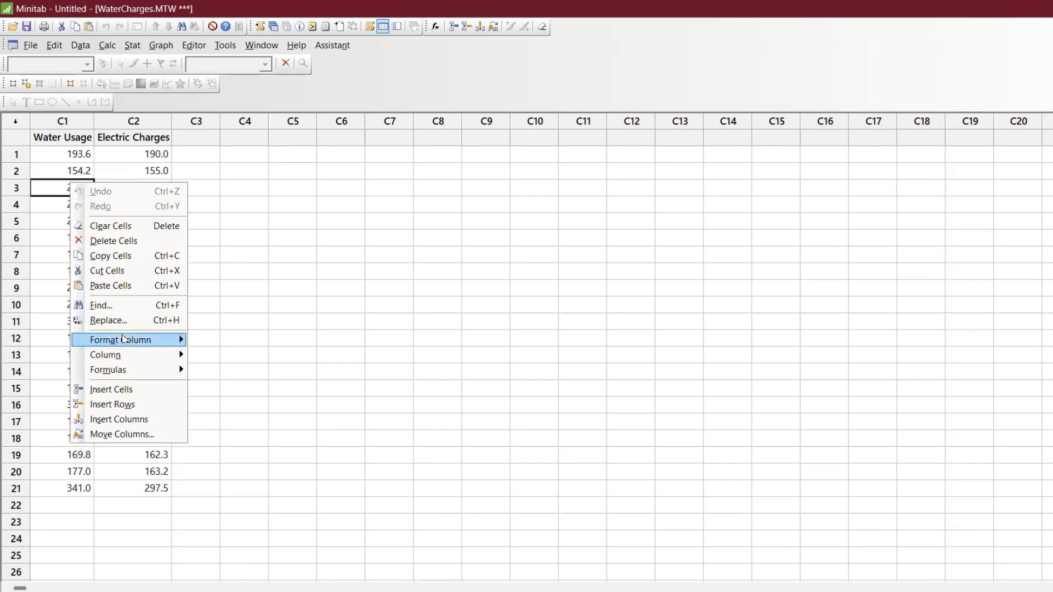
left_click(220, 343)
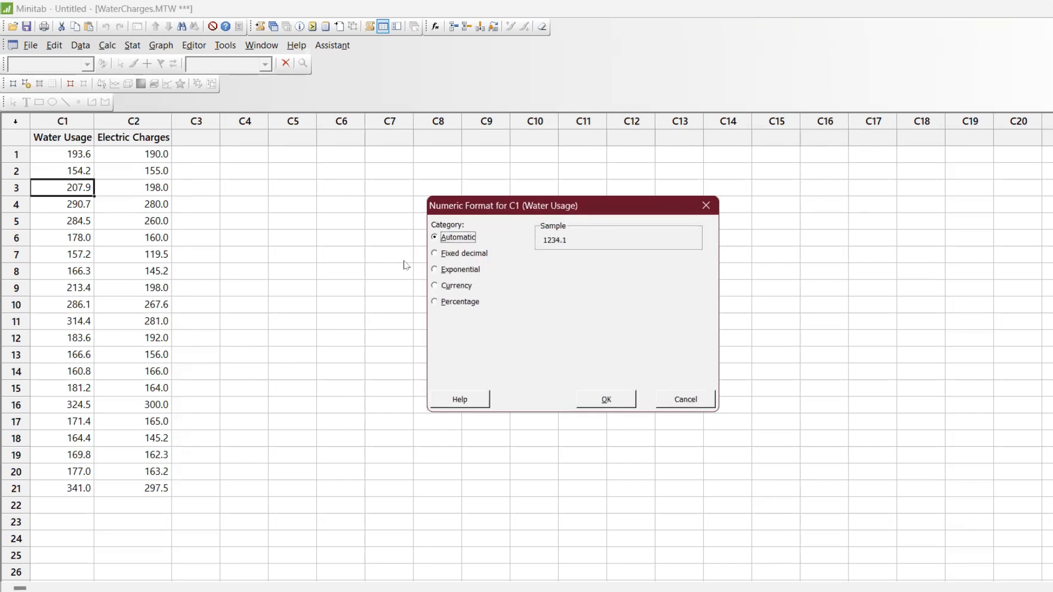
left_click(455, 254)
left_click(621, 266)
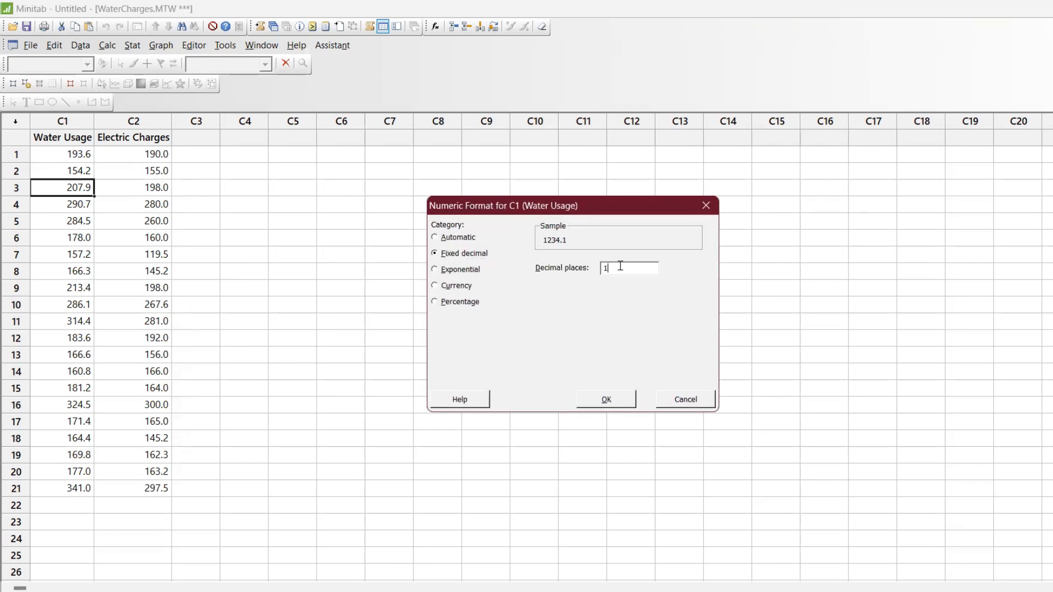
type("0")
key("Return")
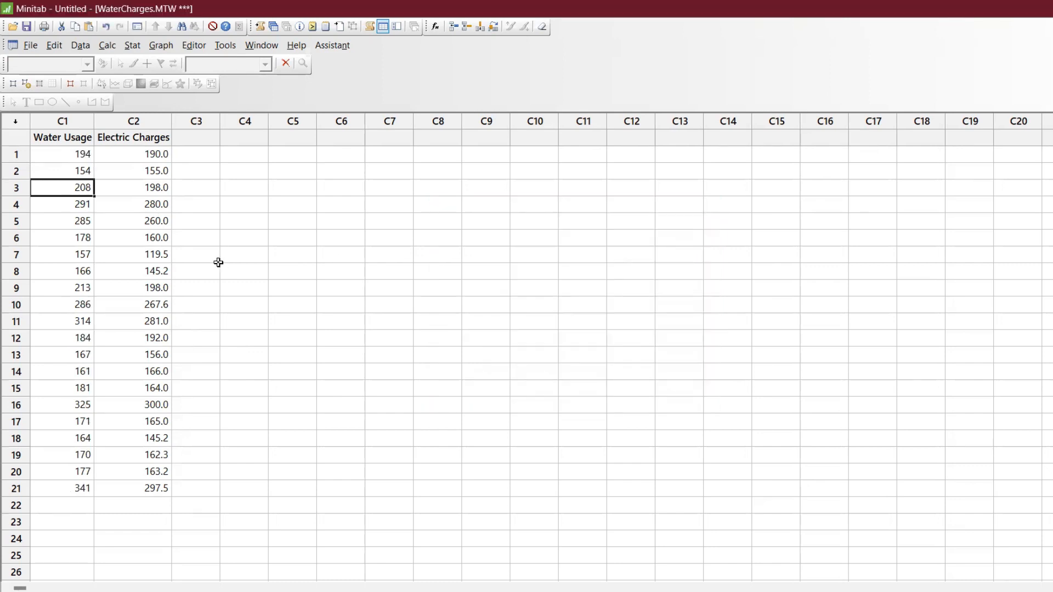
Format the Electric Charges column C2 as fixed decimal with 0 decimal places
left_click(151, 228)
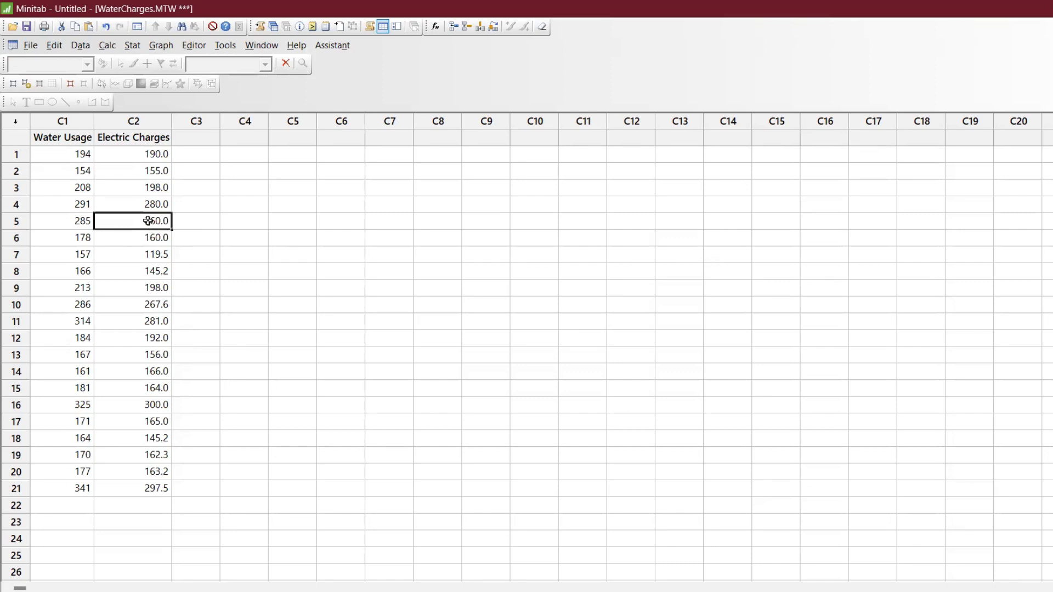
right_click(148, 220)
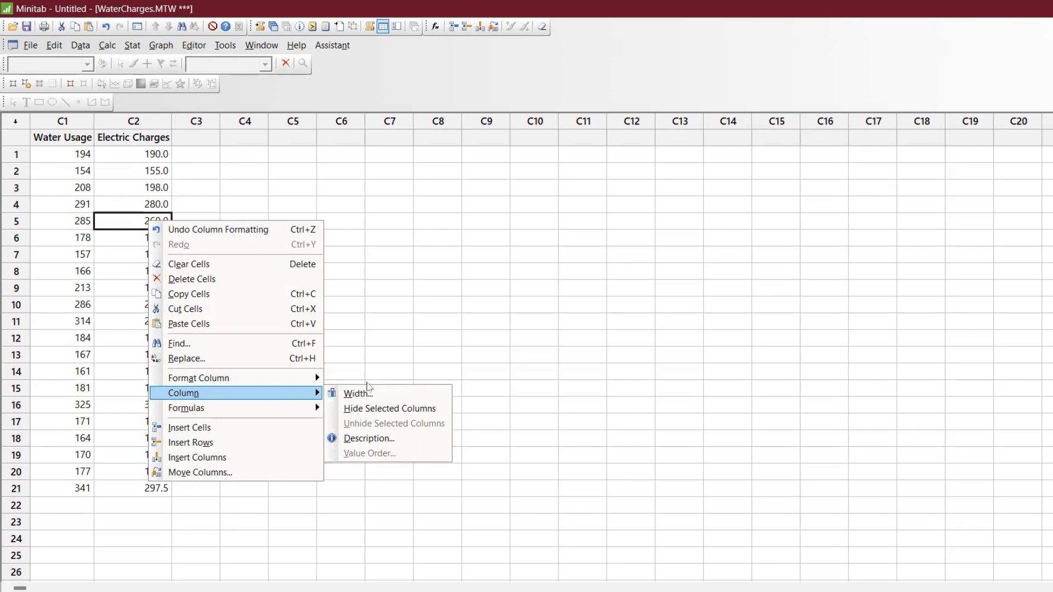
left_click(349, 378)
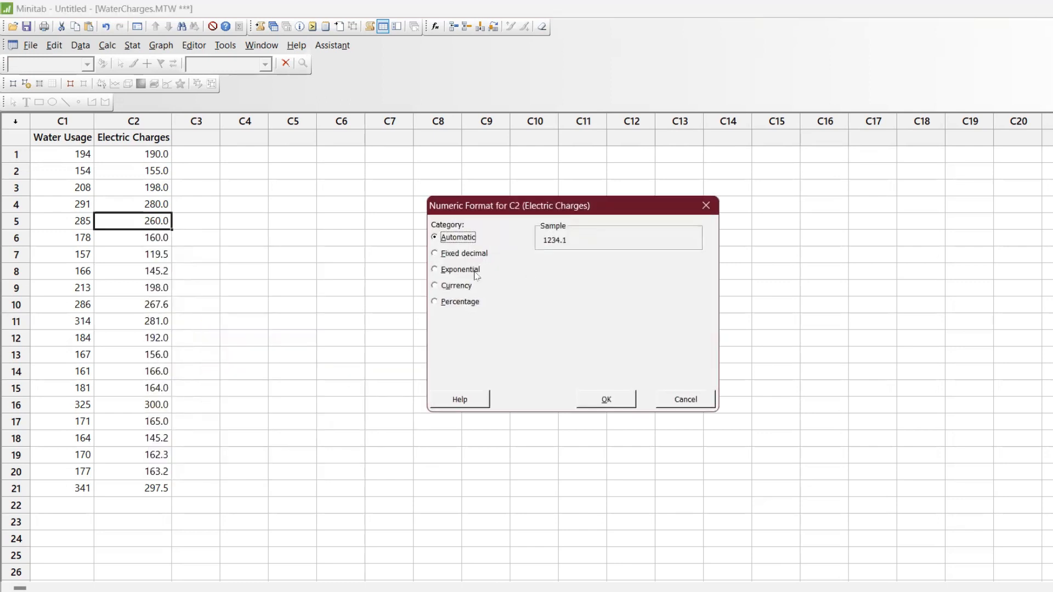
left_click(460, 254)
left_click(604, 268)
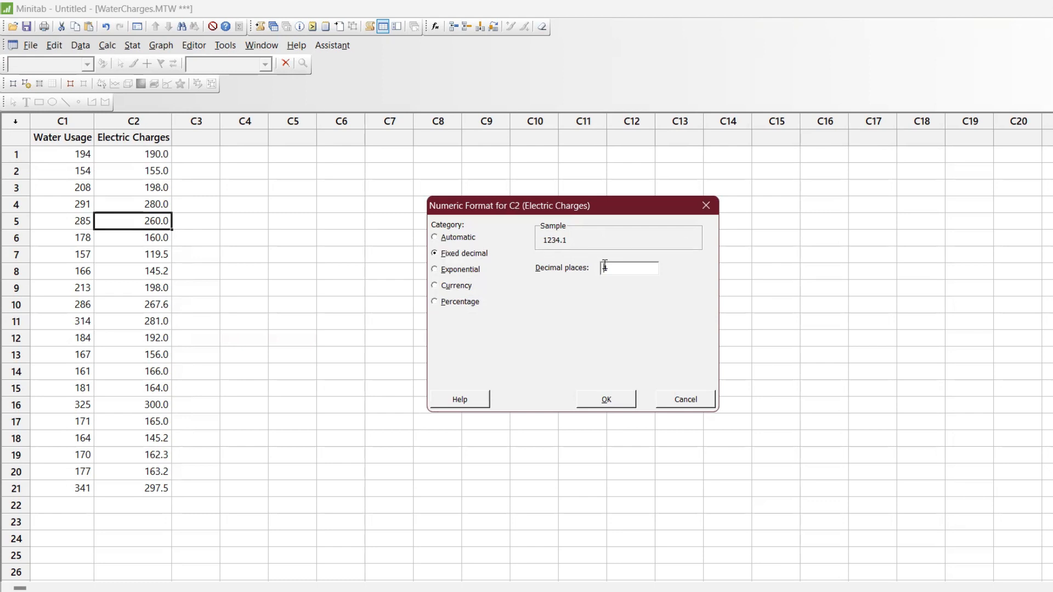
key("Return")
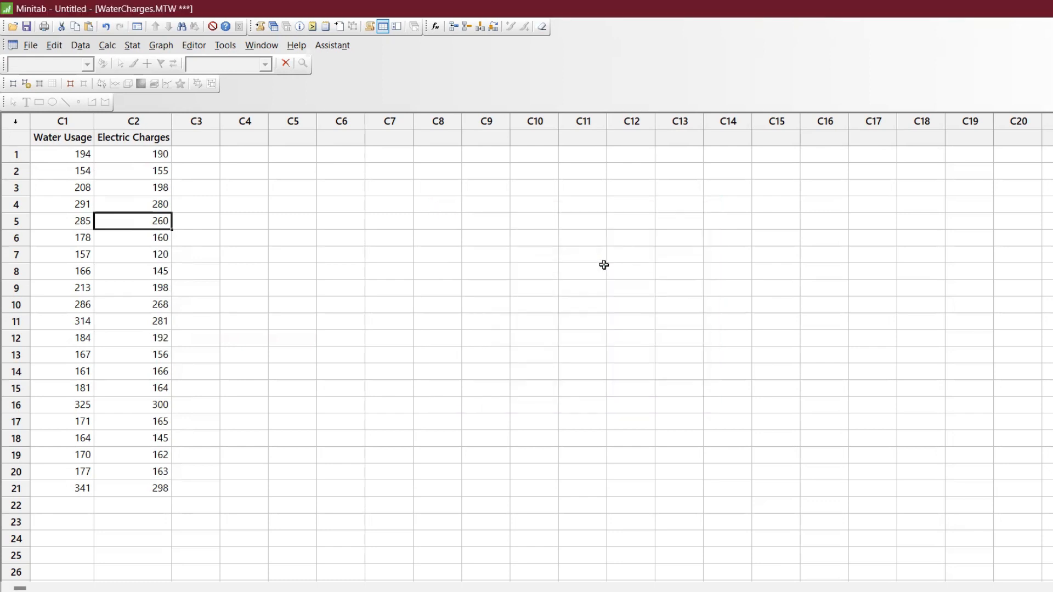
Create a linear Fitted Line Plot with Electric Charges as response and Water Usage as predictor
left_click(136, 51)
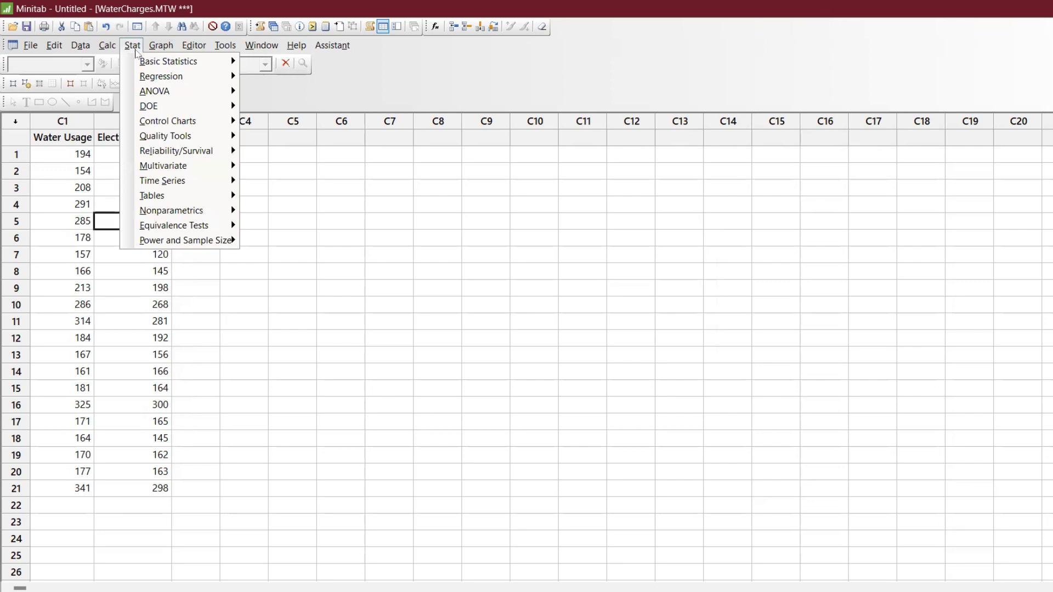
mouse_move(159, 76)
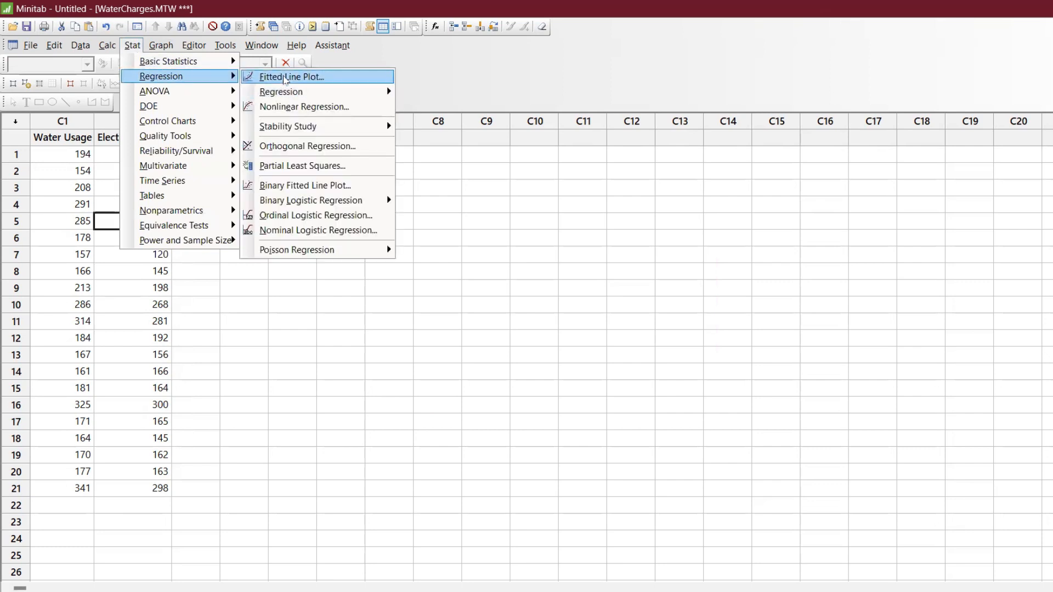
left_click(288, 77)
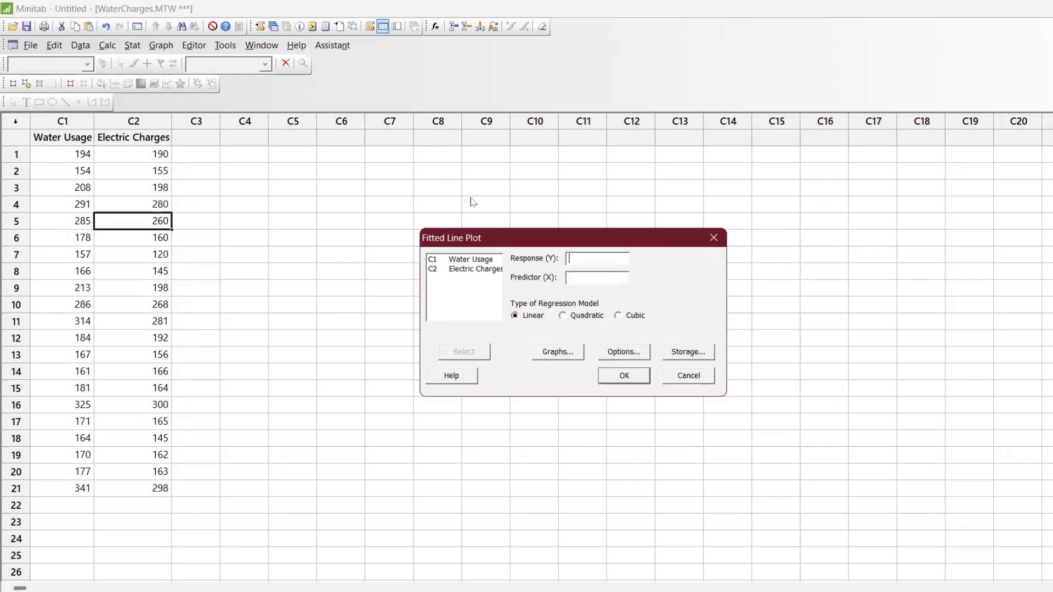
double_click(469, 270)
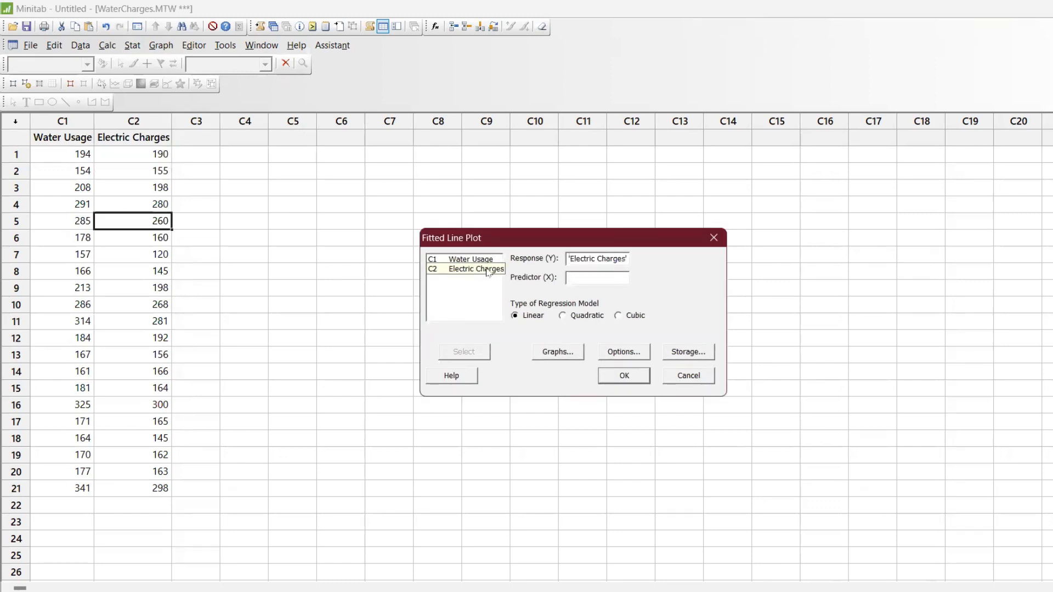
double_click(479, 261)
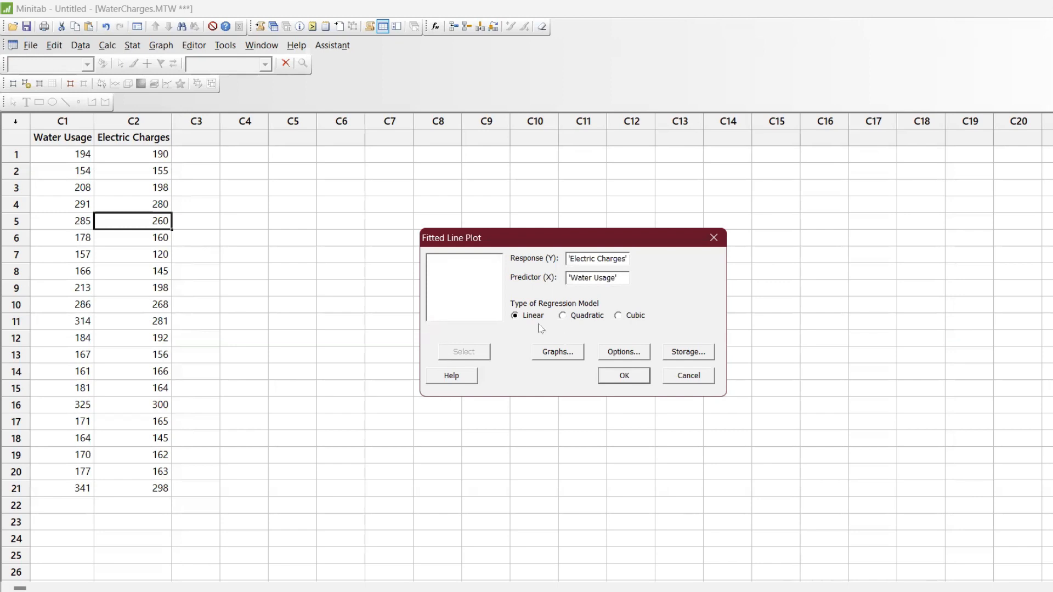
left_click(624, 376)
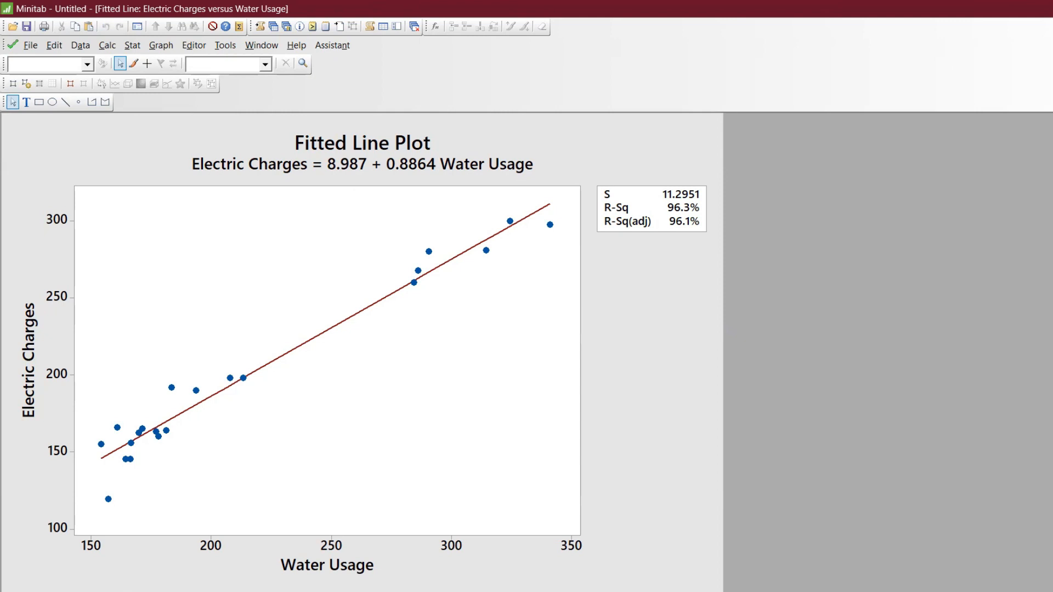
Copy the fitted line plot graph to the clipboard
left_click(1051, 45)
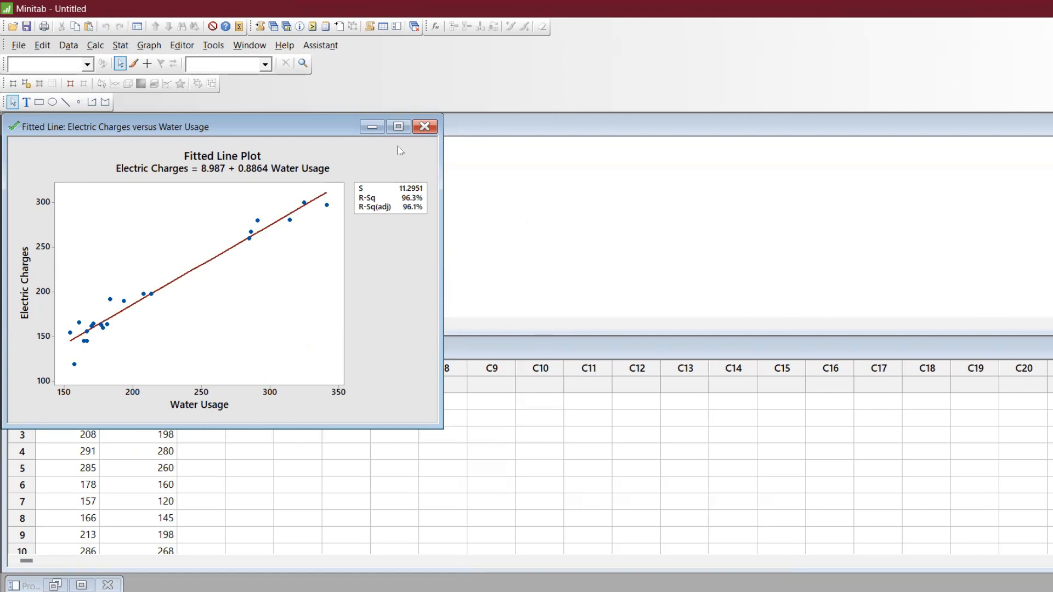
left_click(399, 128)
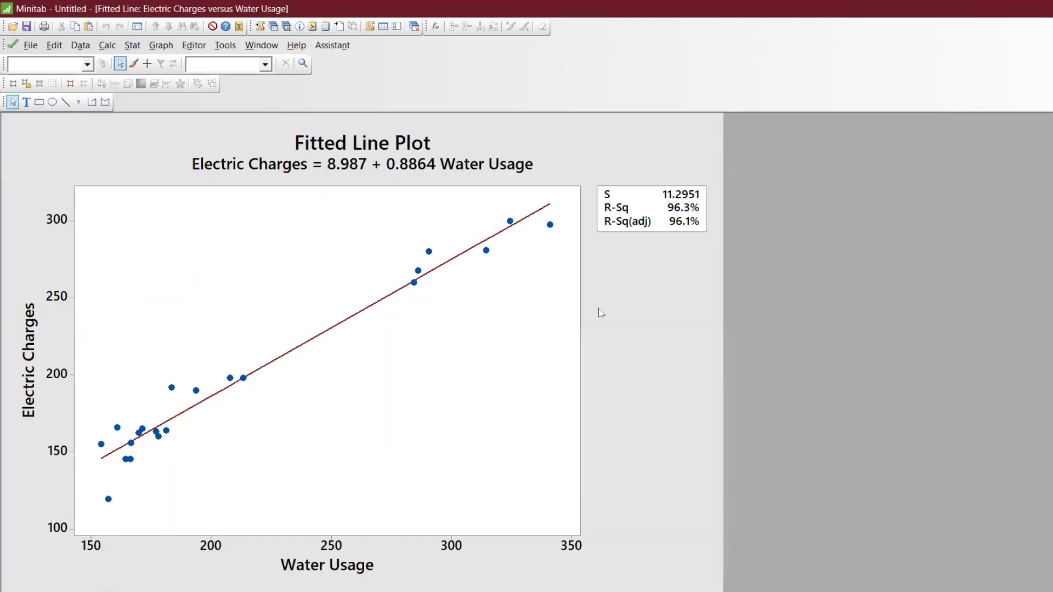
right_click(601, 312)
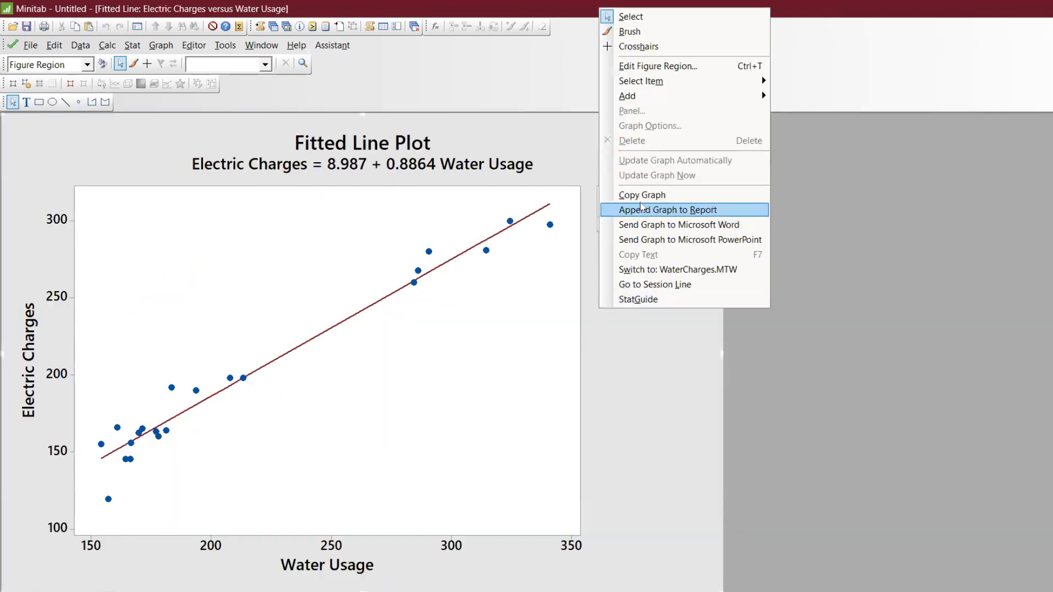
left_click(639, 196)
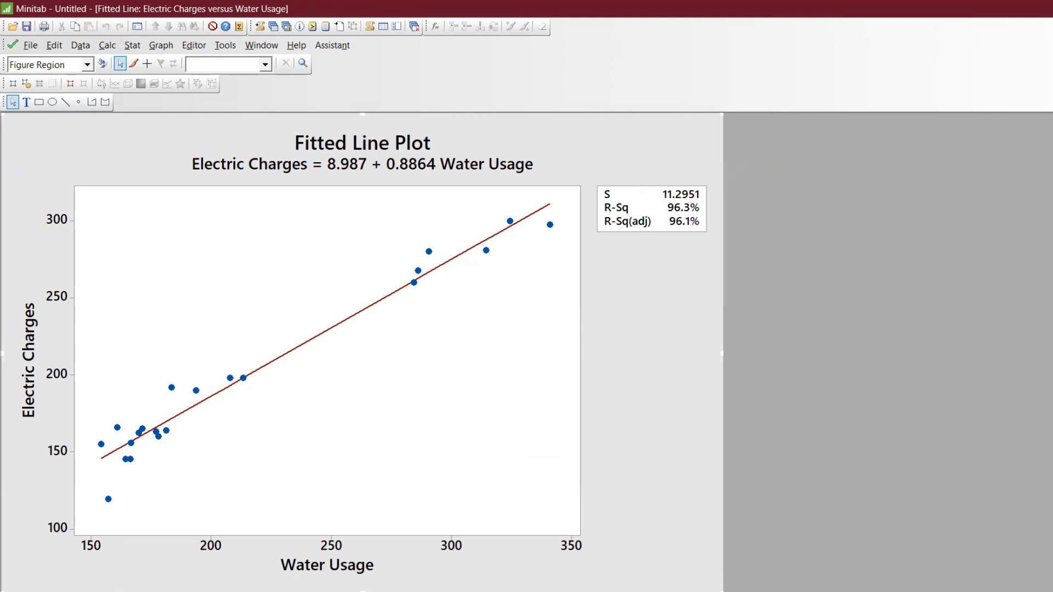
Switch to Excel and paste the fitted line plot beside the scatter chart
mouse_move(656, 585)
left_click(688, 570)
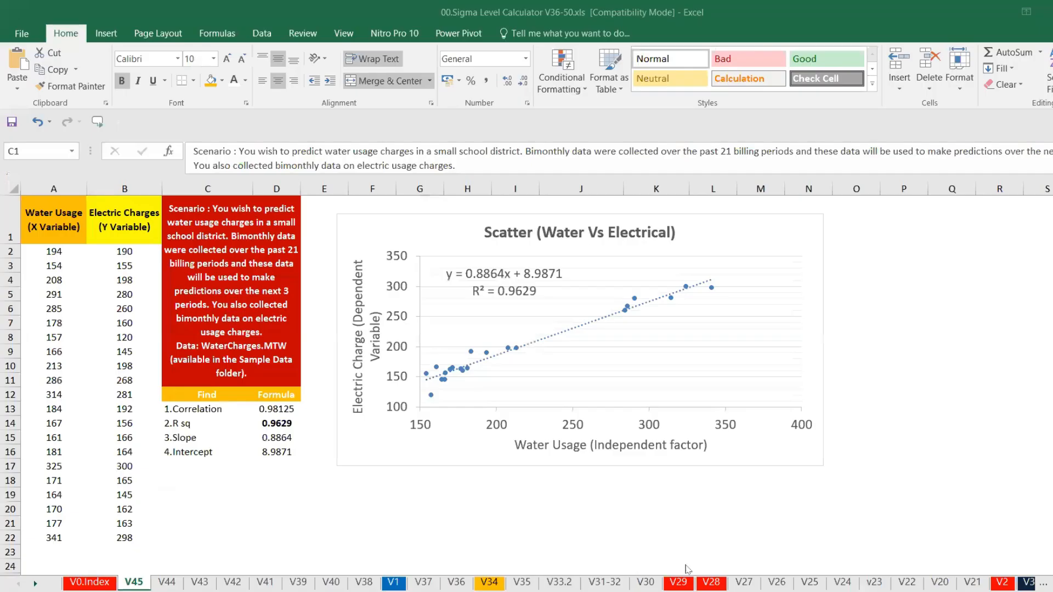
left_click(878, 335)
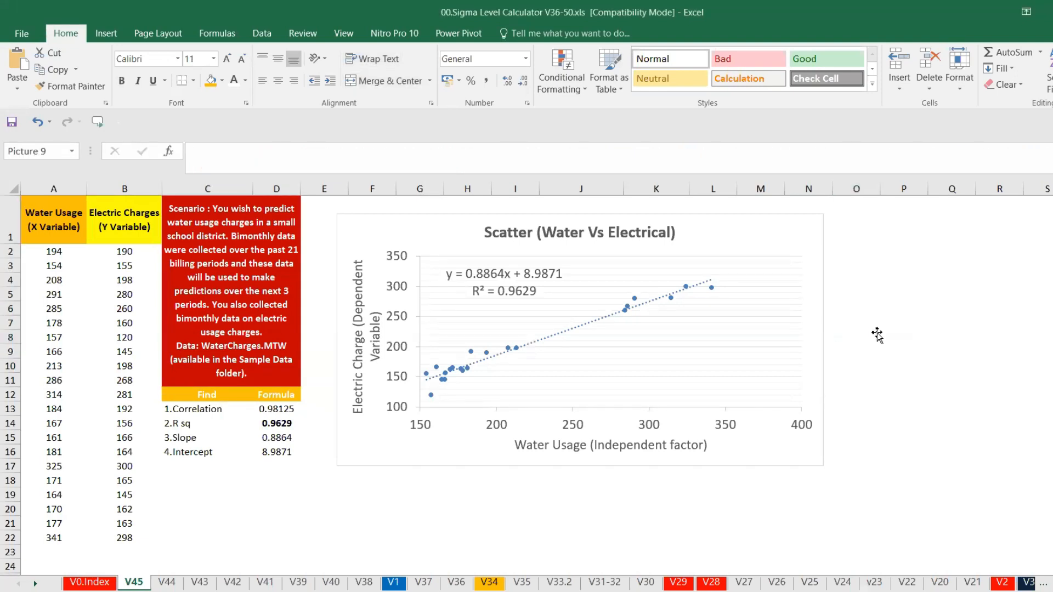
key("ctrl+v")
left_click_drag(832, 330, 774, 226)
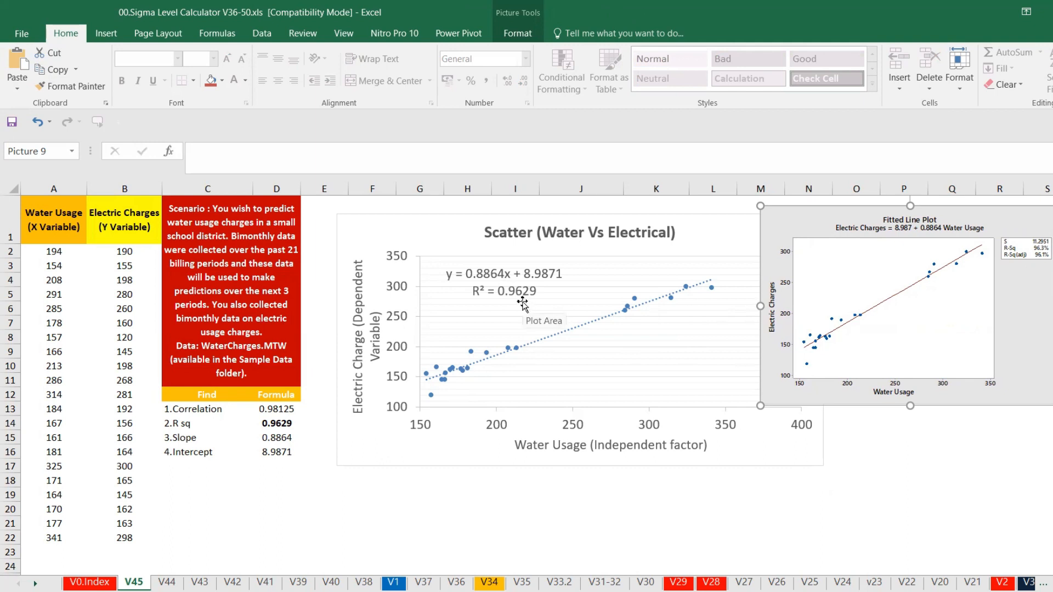
Format the R squared result in D14 as a percentage with one decimal place
left_click(285, 421)
left_click(473, 83)
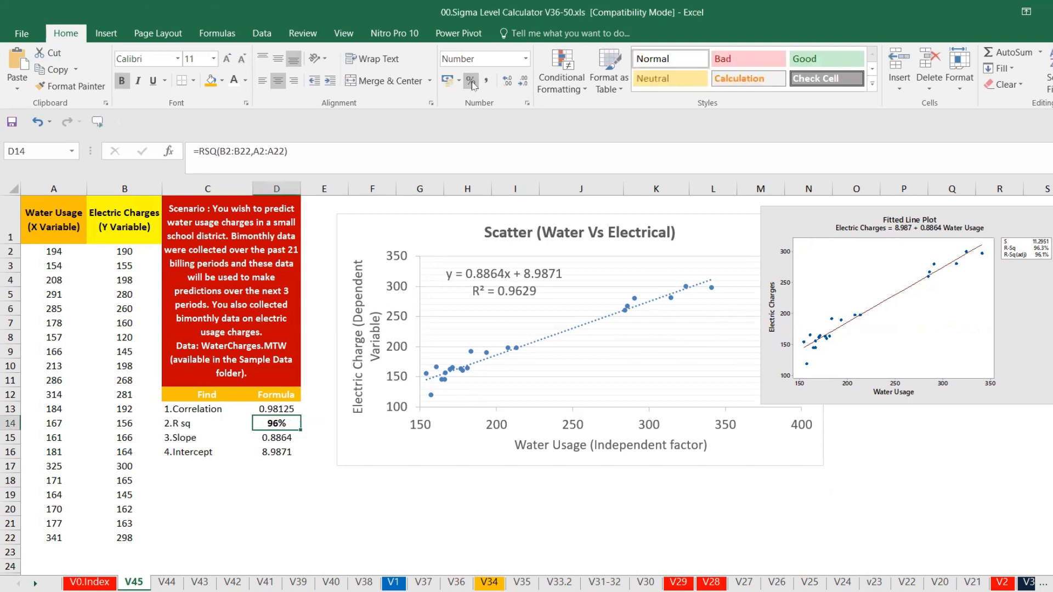
left_click(503, 85)
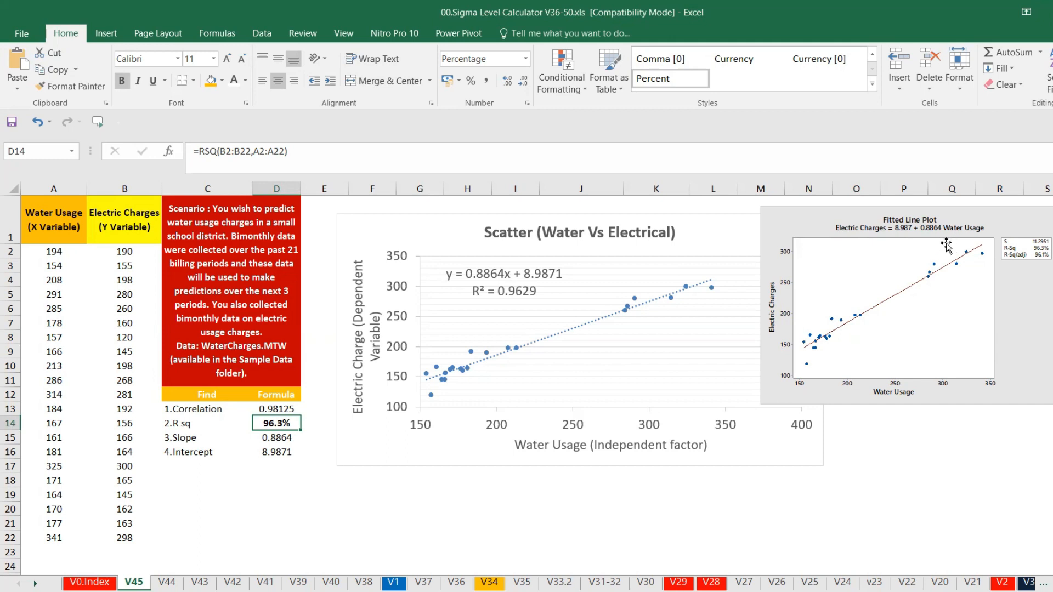
Move the pasted Minitab plot slightly further right and down, clear of the scatter chart
left_click_drag(828, 219, 864, 244)
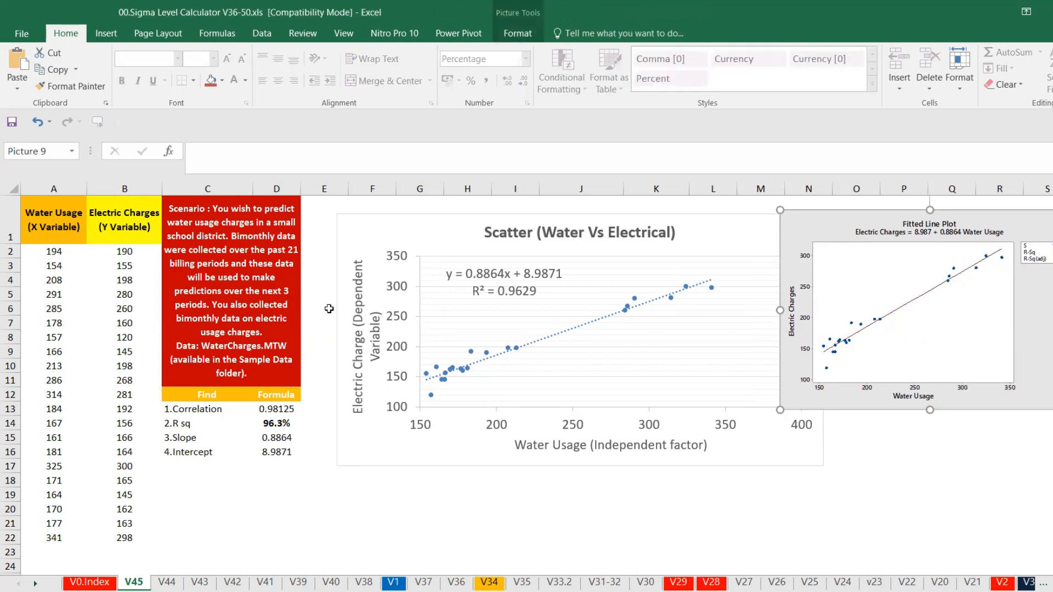
left_click(540, 347)
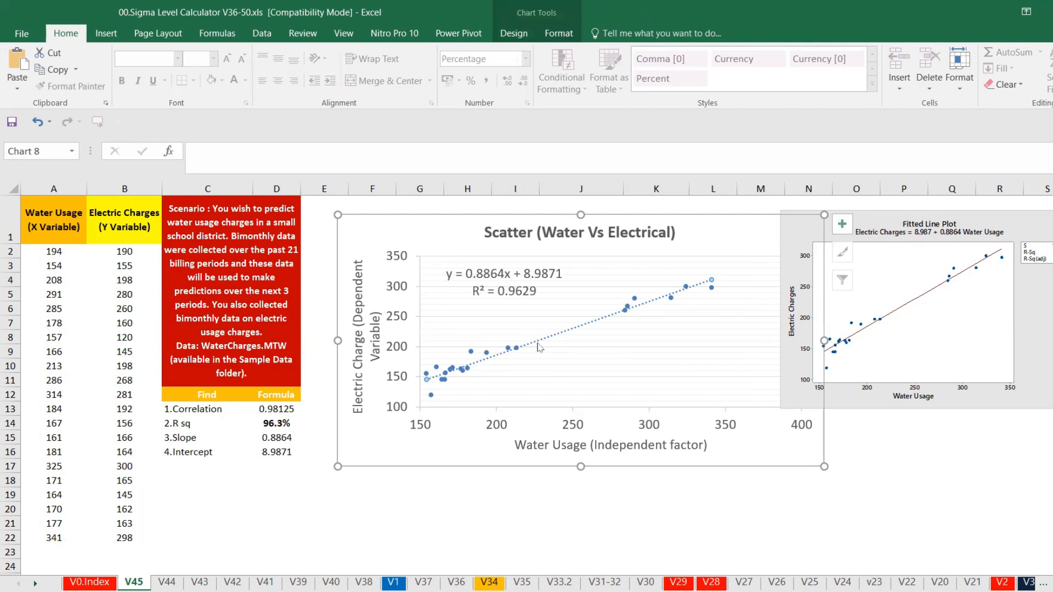
Save the workbook in its current format, continuing past the compatibility check
left_click(279, 452)
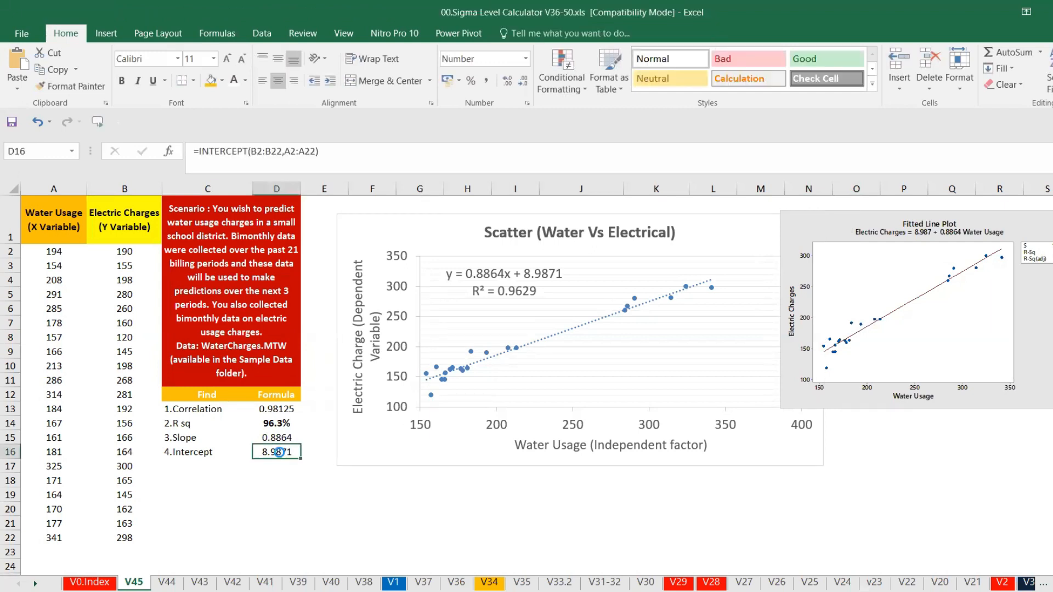
key("ctrl+s")
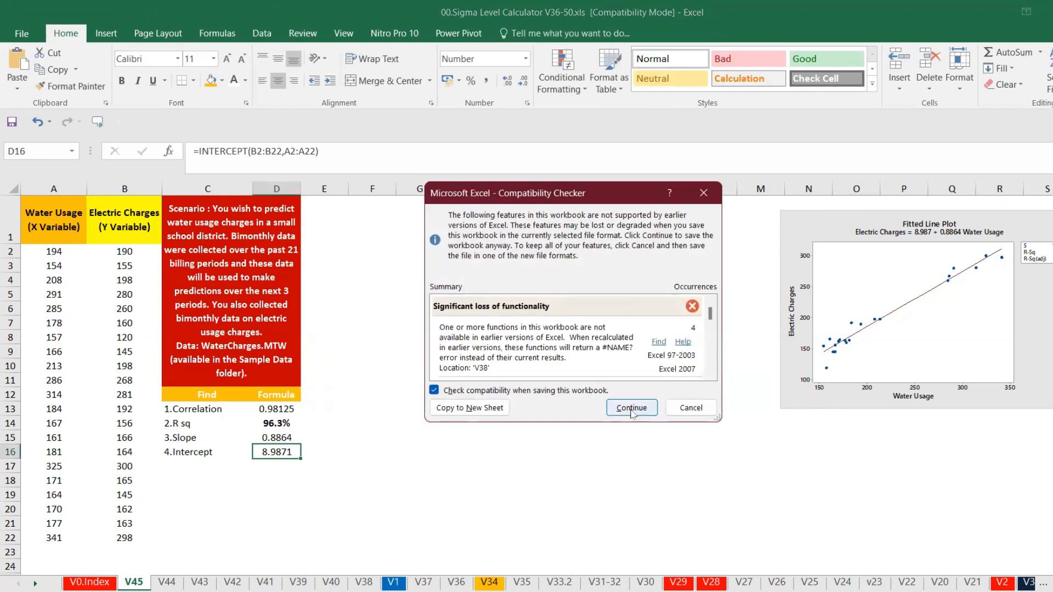
left_click(632, 408)
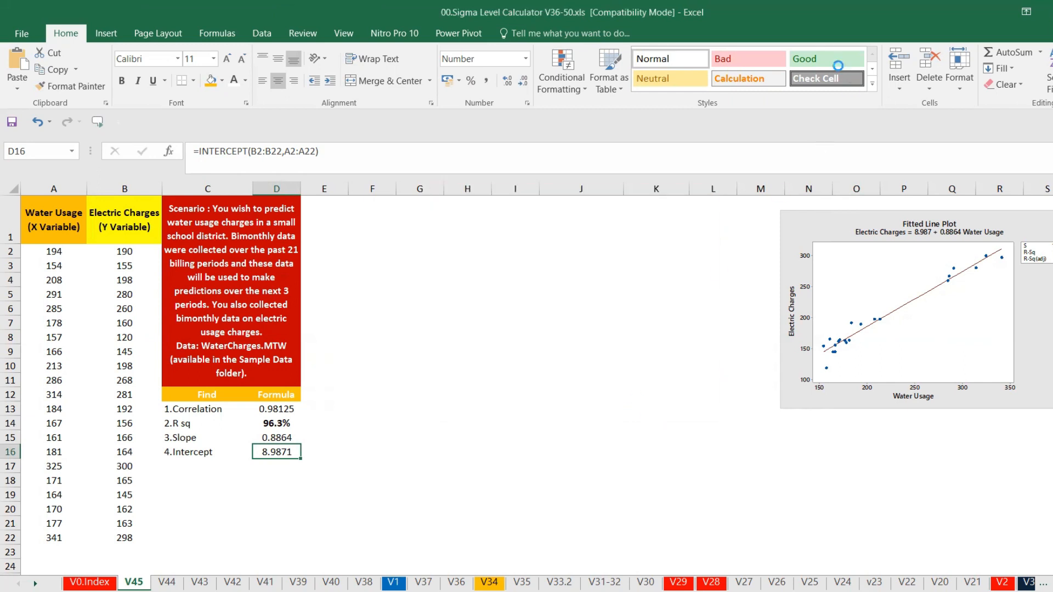